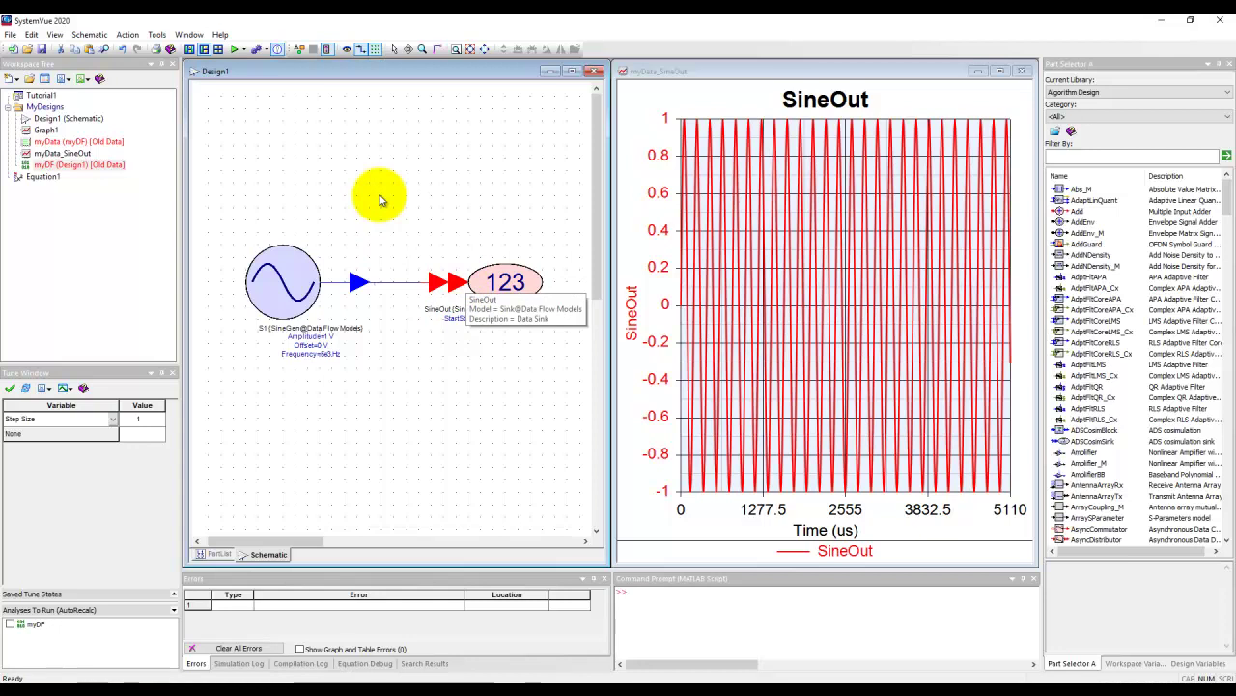
# - Move the sine source S1 left and the SineOut sink right to open space between them
pyautogui.click(46, 179)
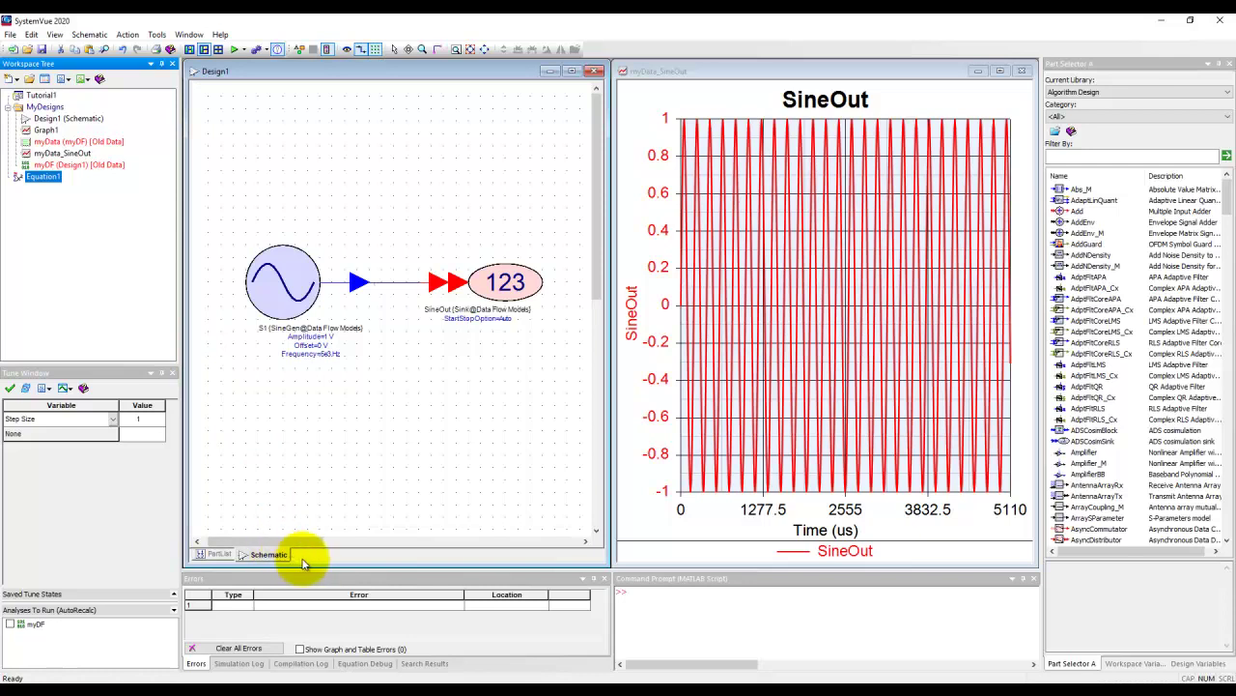
pyautogui.scroll(-2, 367, 329)
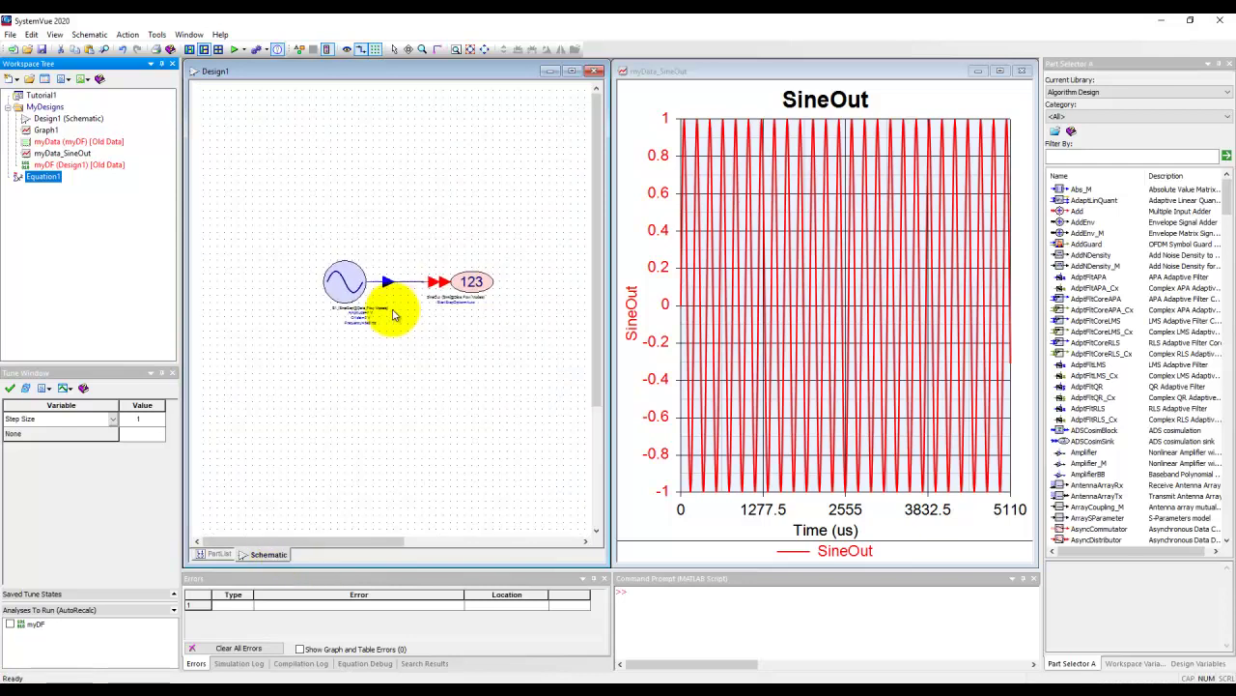
pyautogui.moveTo(357, 286); pyautogui.dragTo(280, 286)
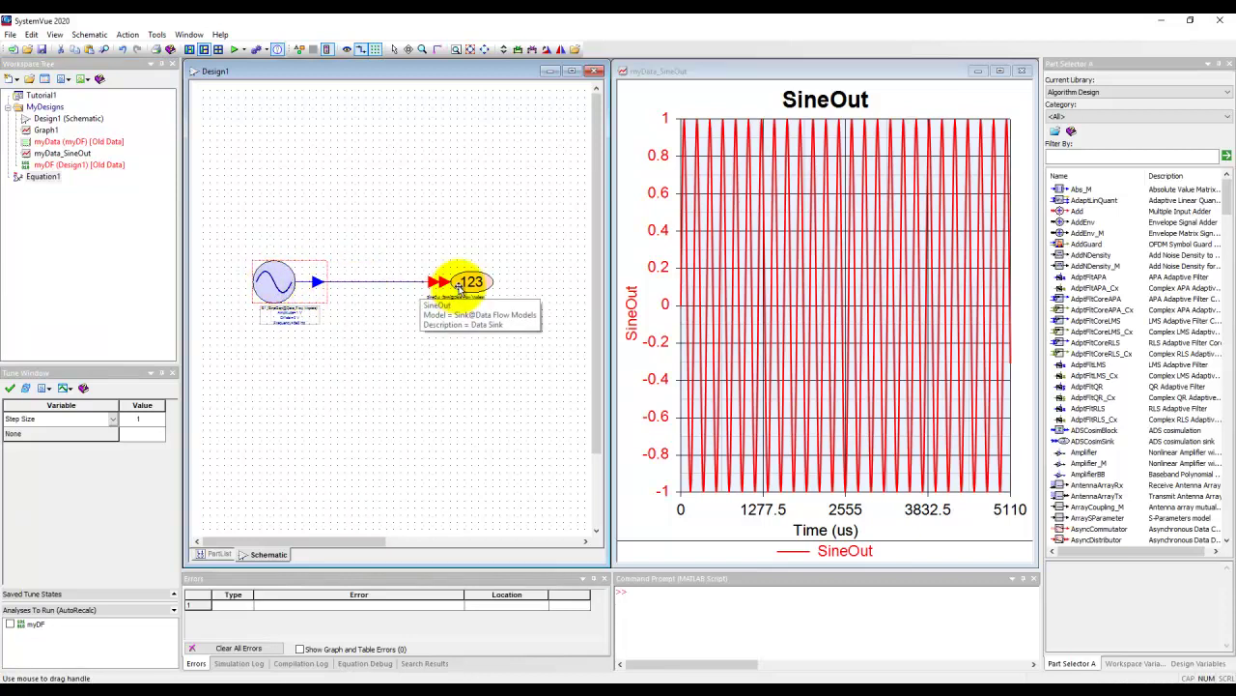
pyautogui.moveTo(460, 287)
pyautogui.mouseDown()
pyautogui.moveTo(386, 284)
pyautogui.moveTo(475, 286)
pyautogui.mouseUp()
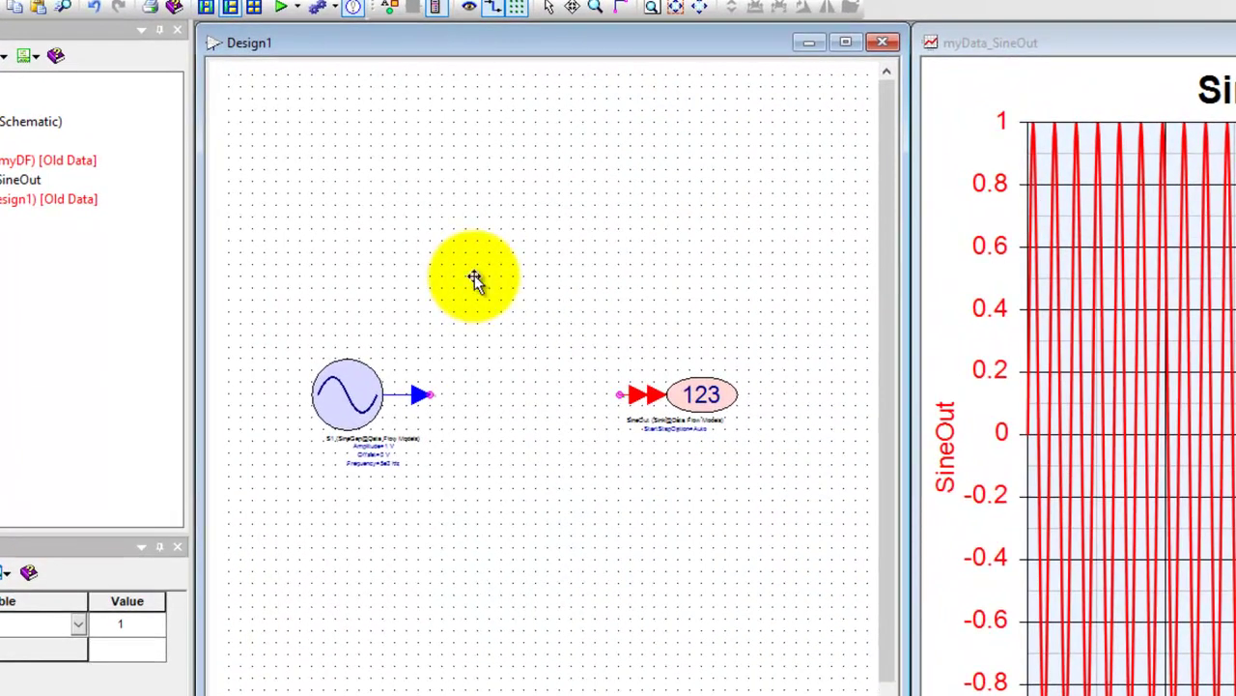
# - Filter the parts by 'matlab' and wire a MATLAB_Script block M1 between S1 and SineOut
pyautogui.click(538, 295)
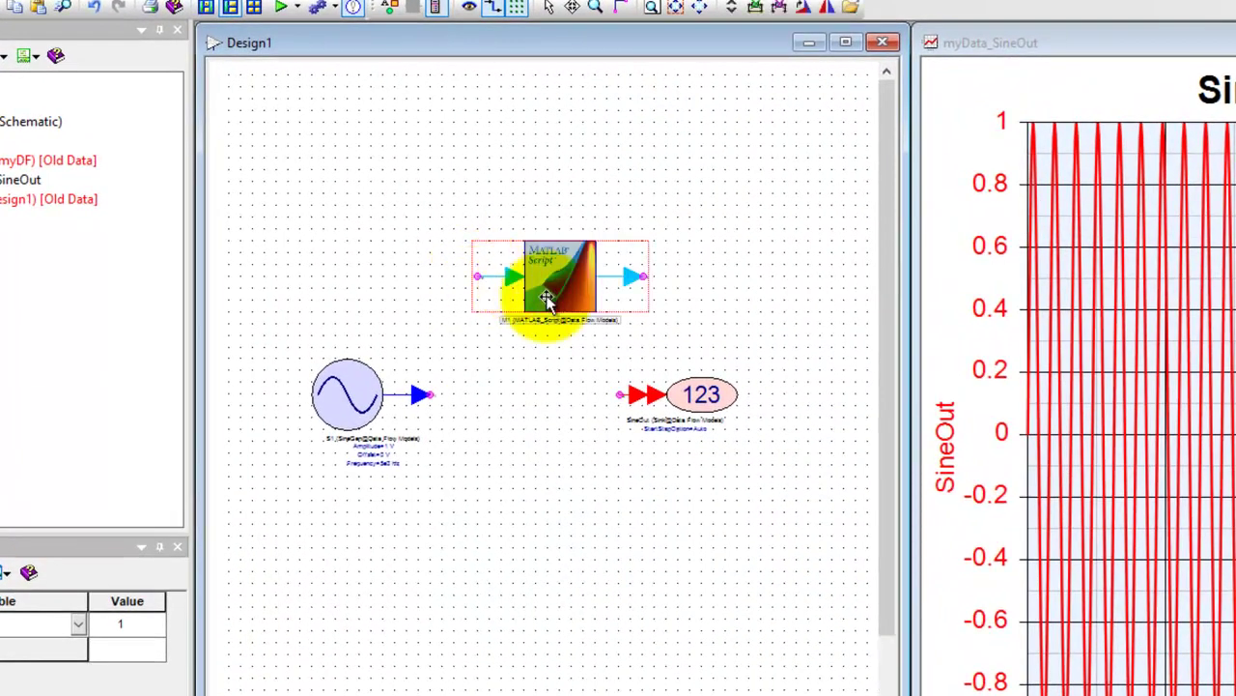
pyautogui.click(533, 290)
pyautogui.scroll(4, 533, 307)
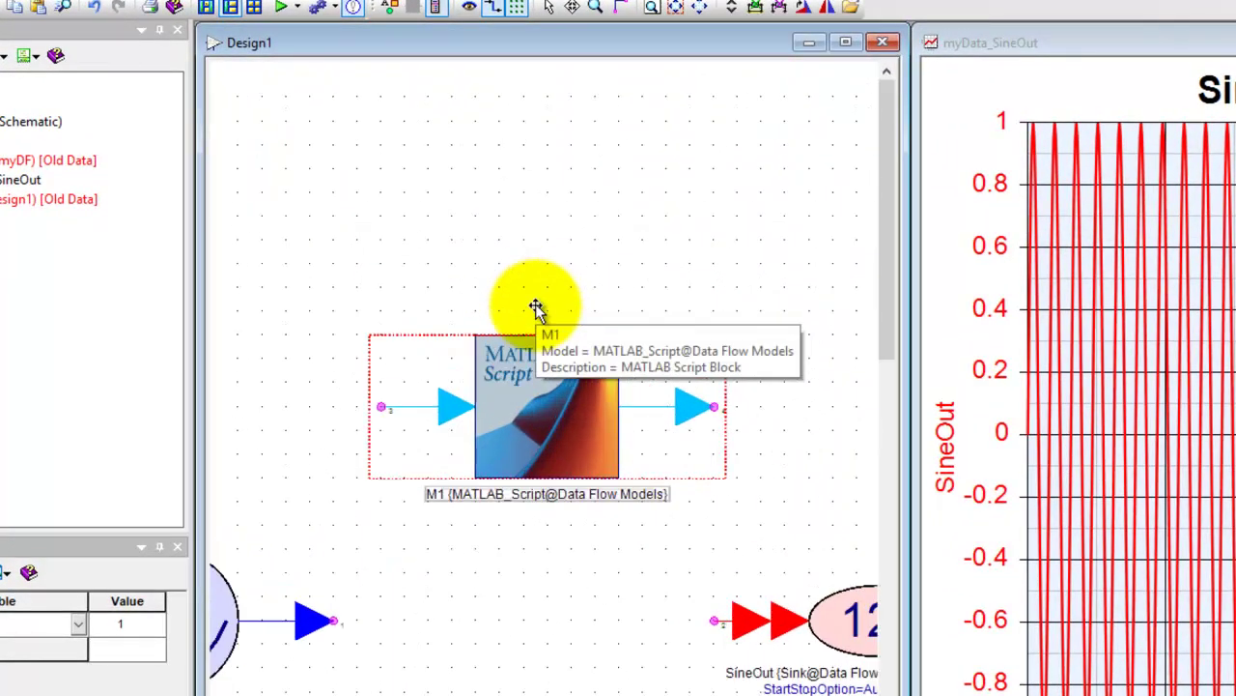
pyautogui.click(558, 619)
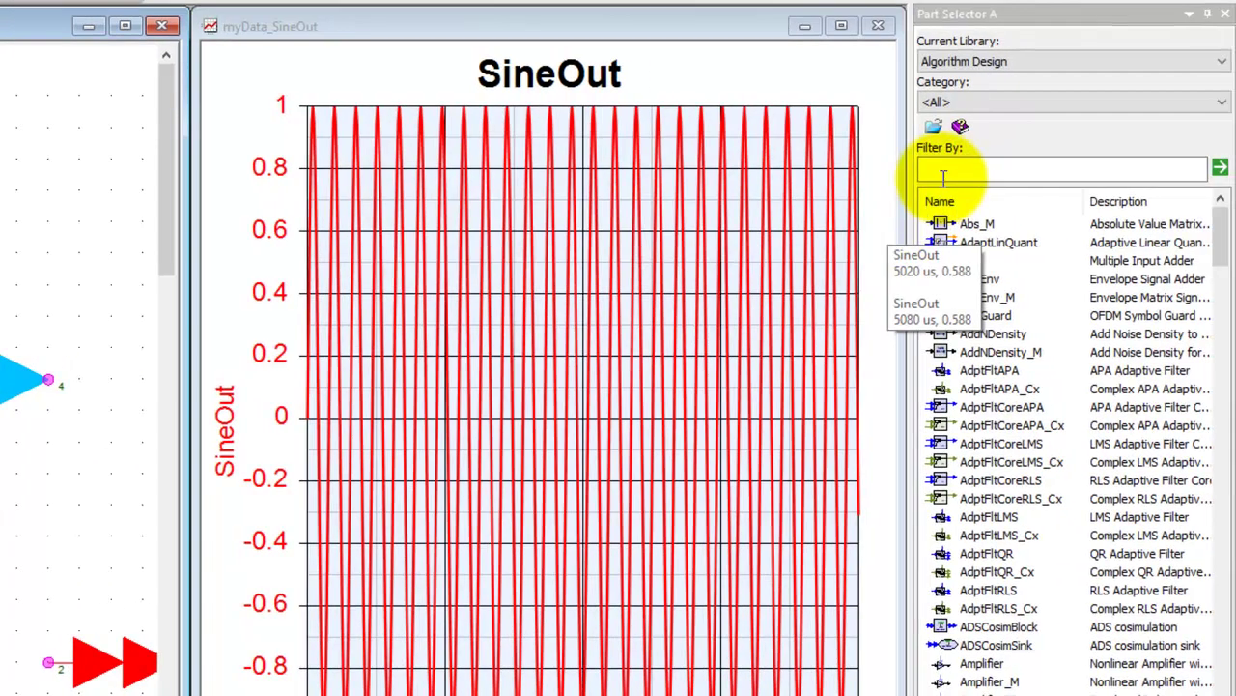
pyautogui.click(943, 177)
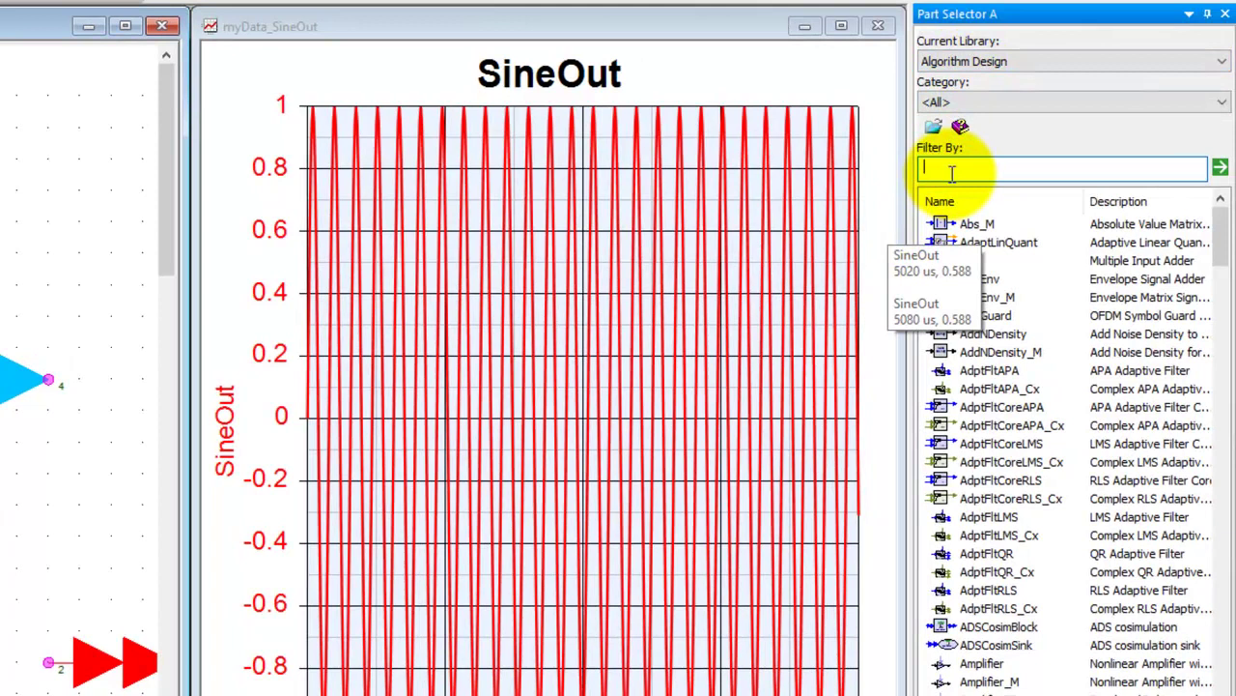
pyautogui.write('matlab')
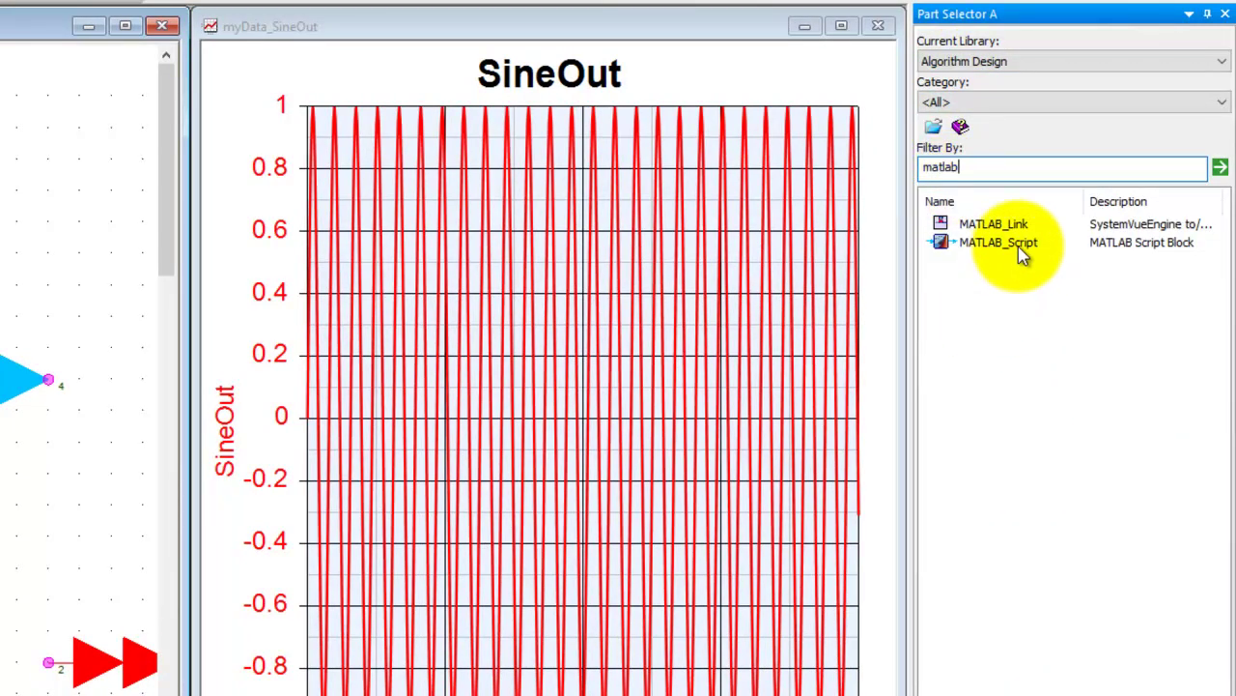
pyautogui.moveTo(1022, 254); pyautogui.dragTo(451, 538)
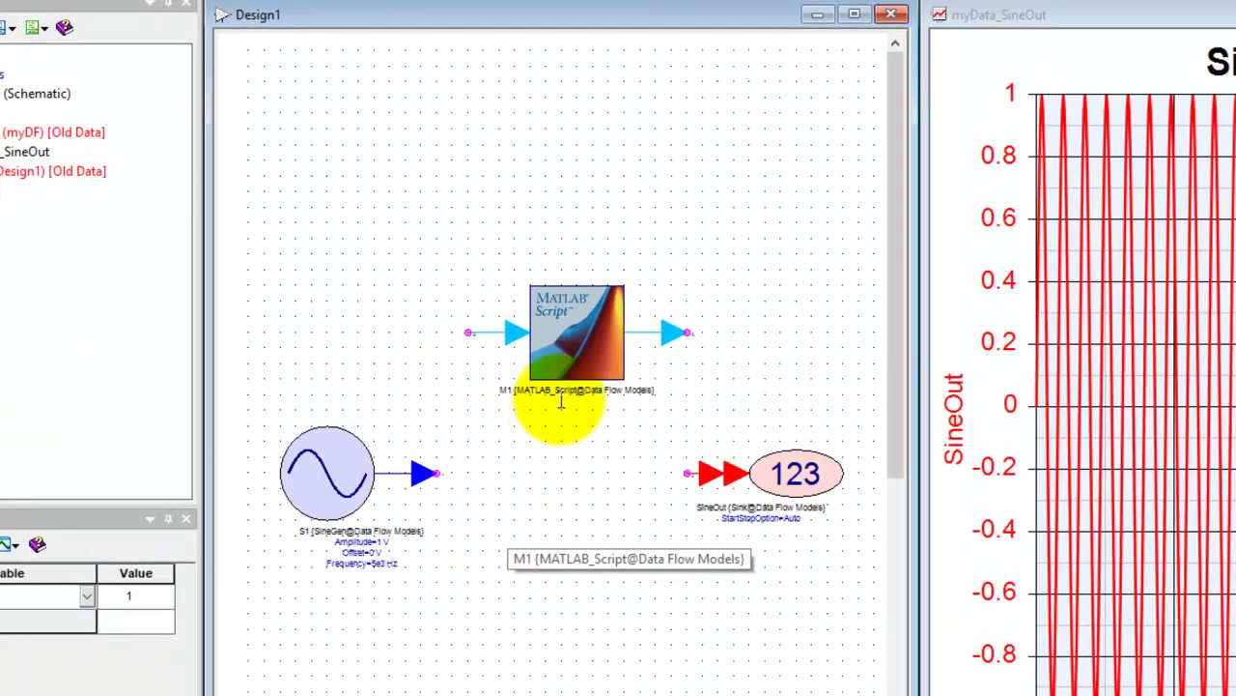
pyautogui.moveTo(593, 306); pyautogui.dragTo(578, 446)
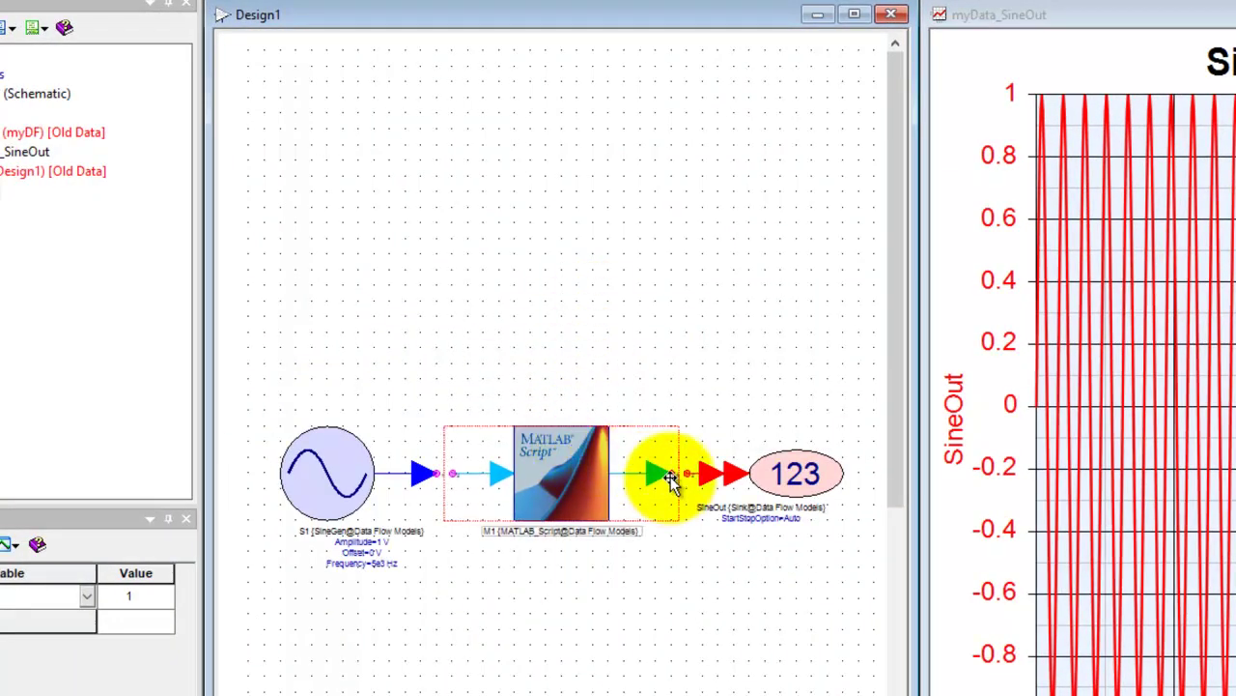
pyautogui.click(697, 482)
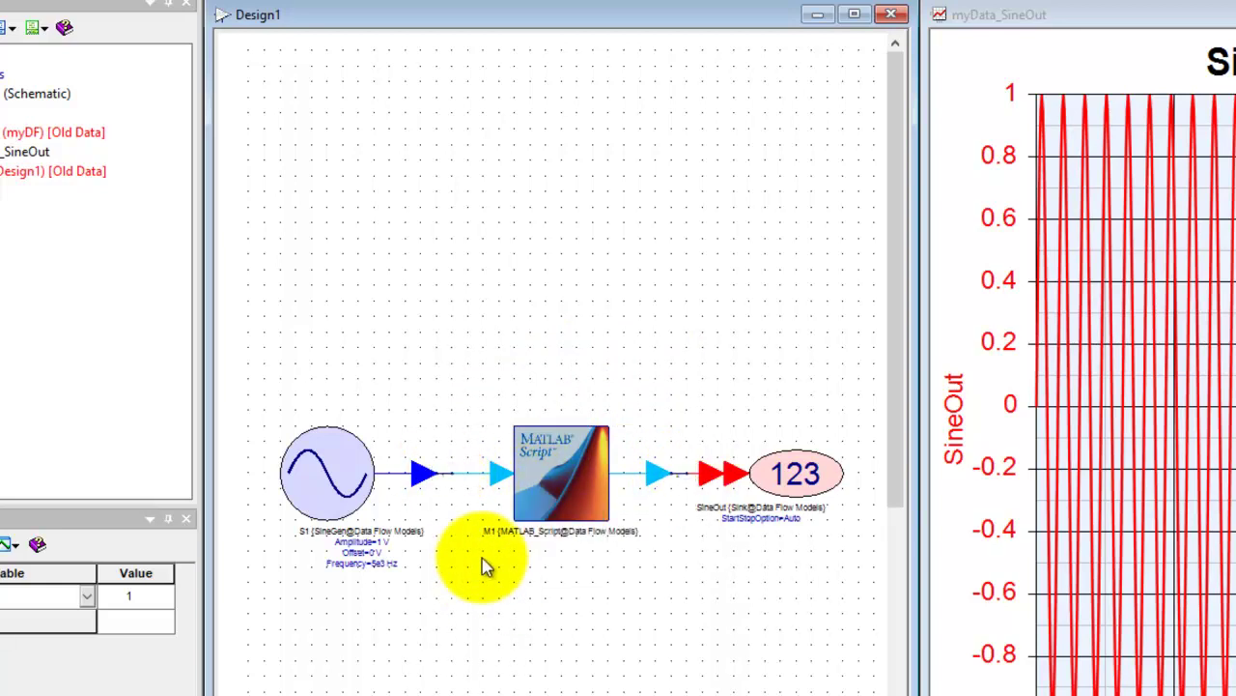
pyautogui.scroll(2, 580, 526)
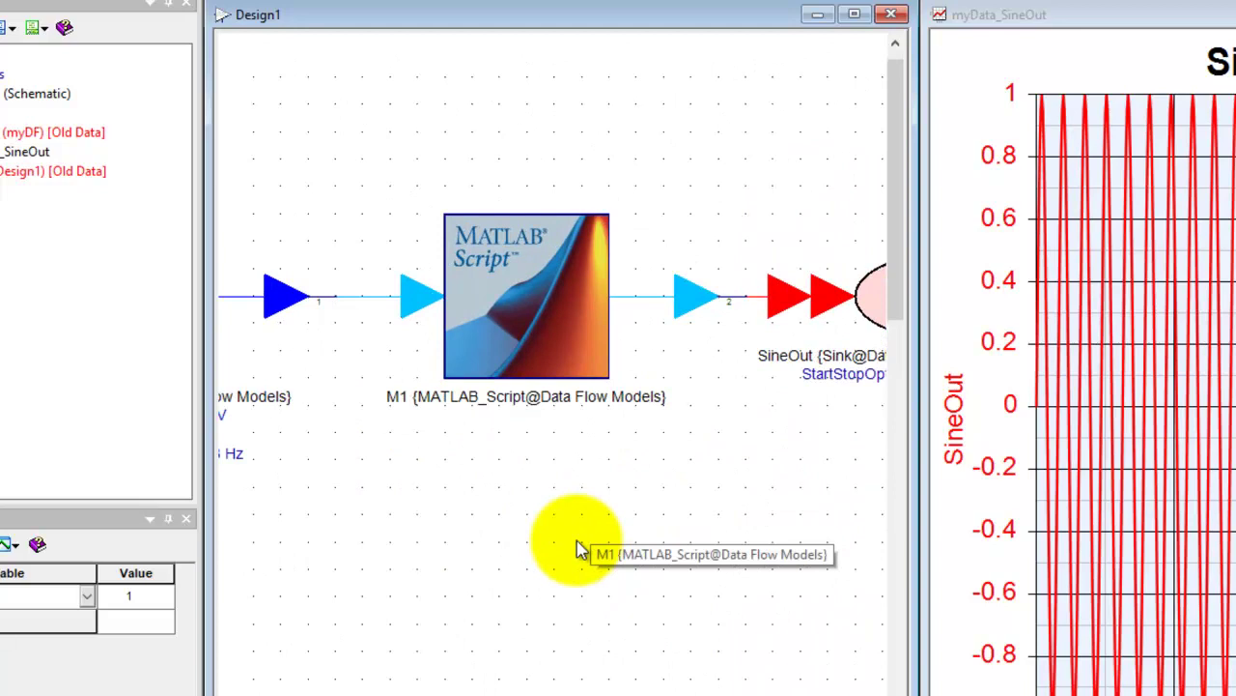
# - Enter the equation output=input; on line 1 of M1's Equations
pyautogui.doubleClick(537, 316)
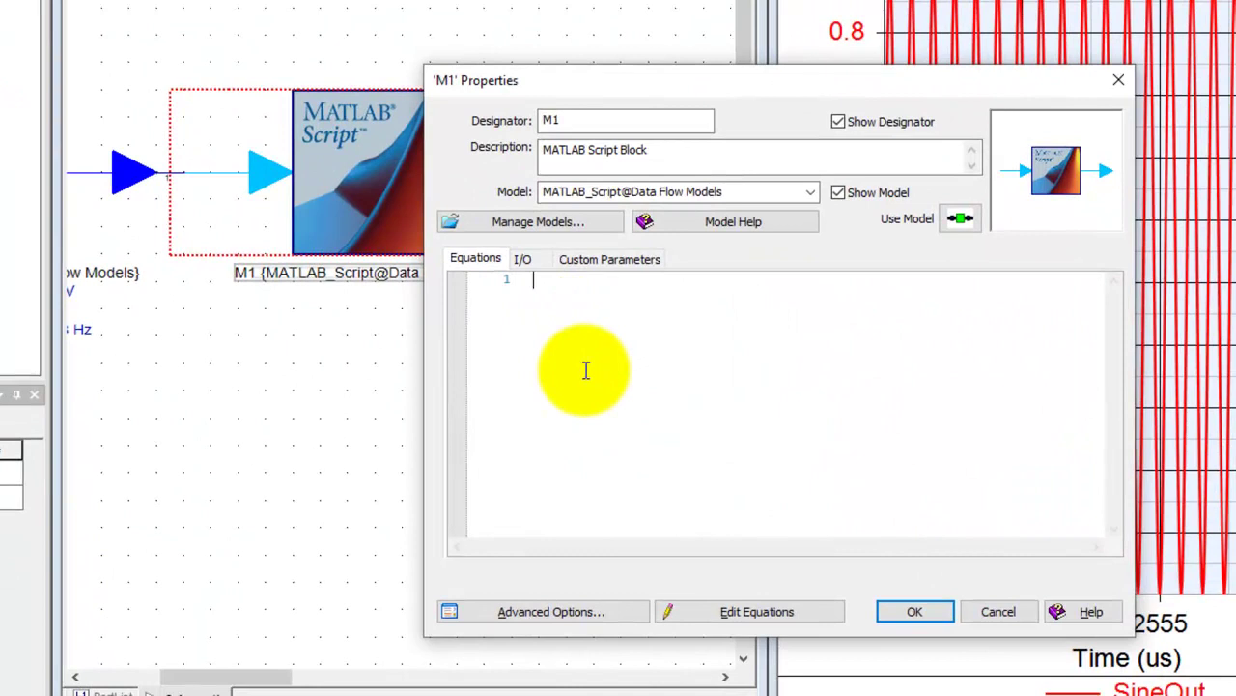
pyautogui.write('output')
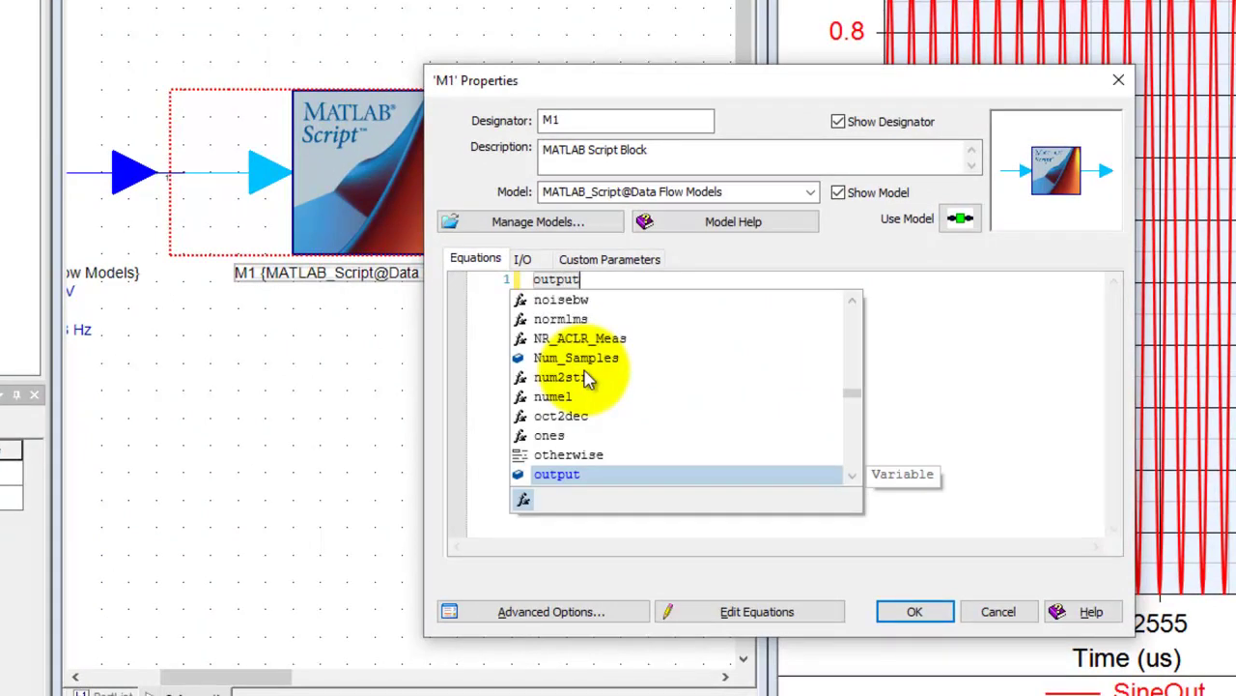
pyautogui.write('=input')
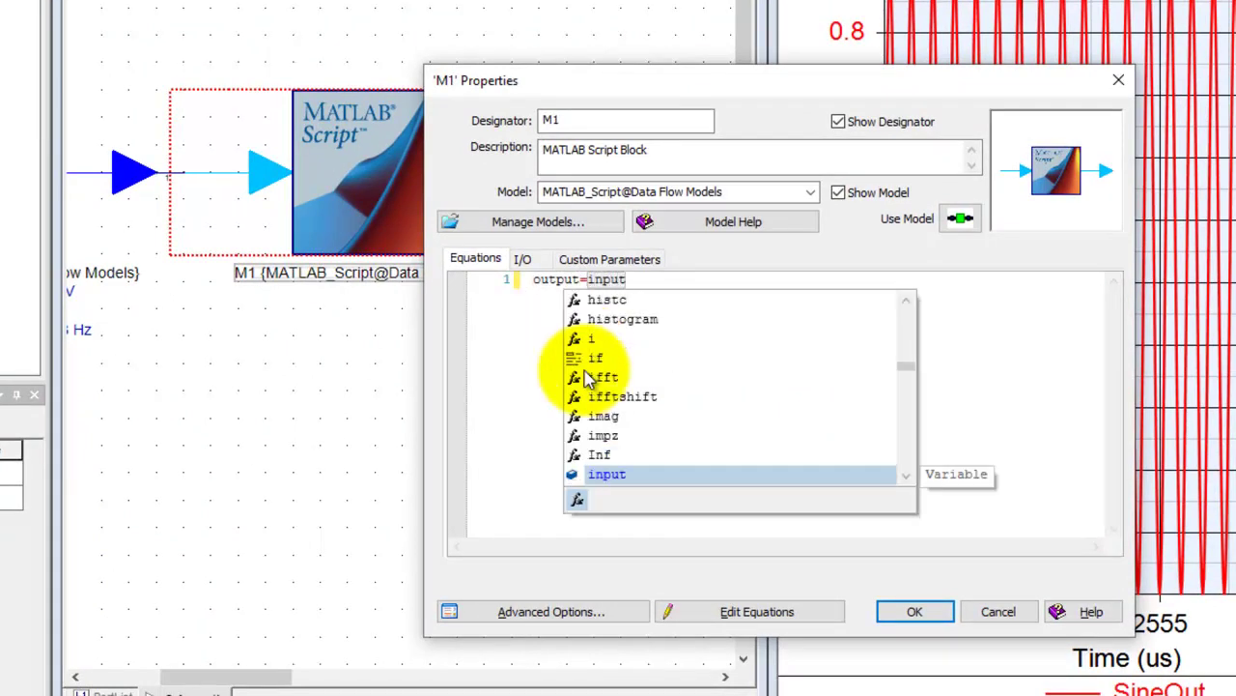
pyautogui.write(';')
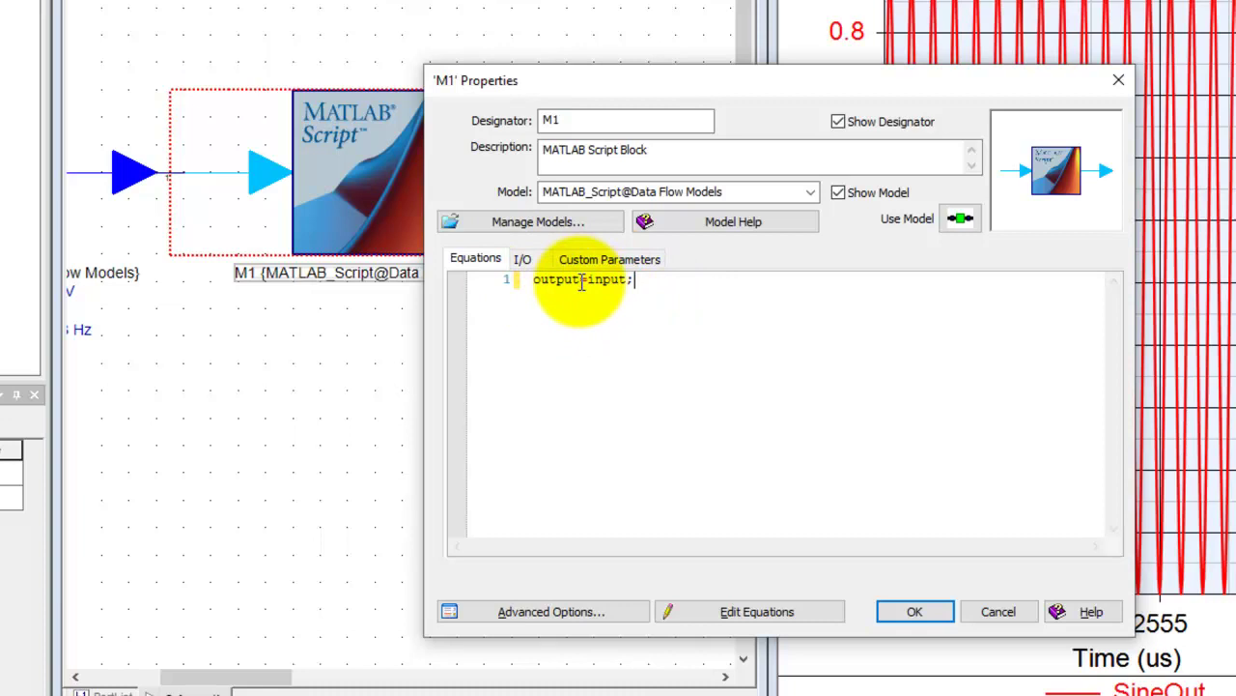
# - Inspect M1's I/O Ports table, checking the input and output port equation names
pyautogui.click(526, 263)
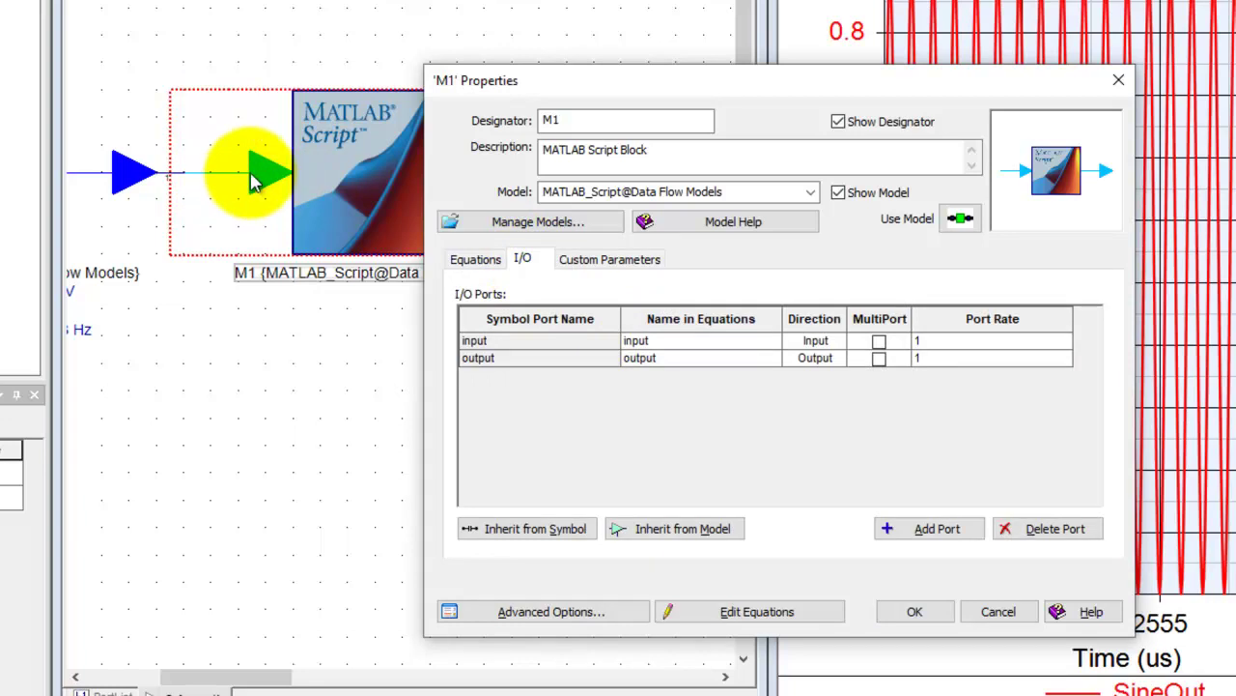
pyautogui.moveTo(676, 82); pyautogui.dragTo(980, 34)
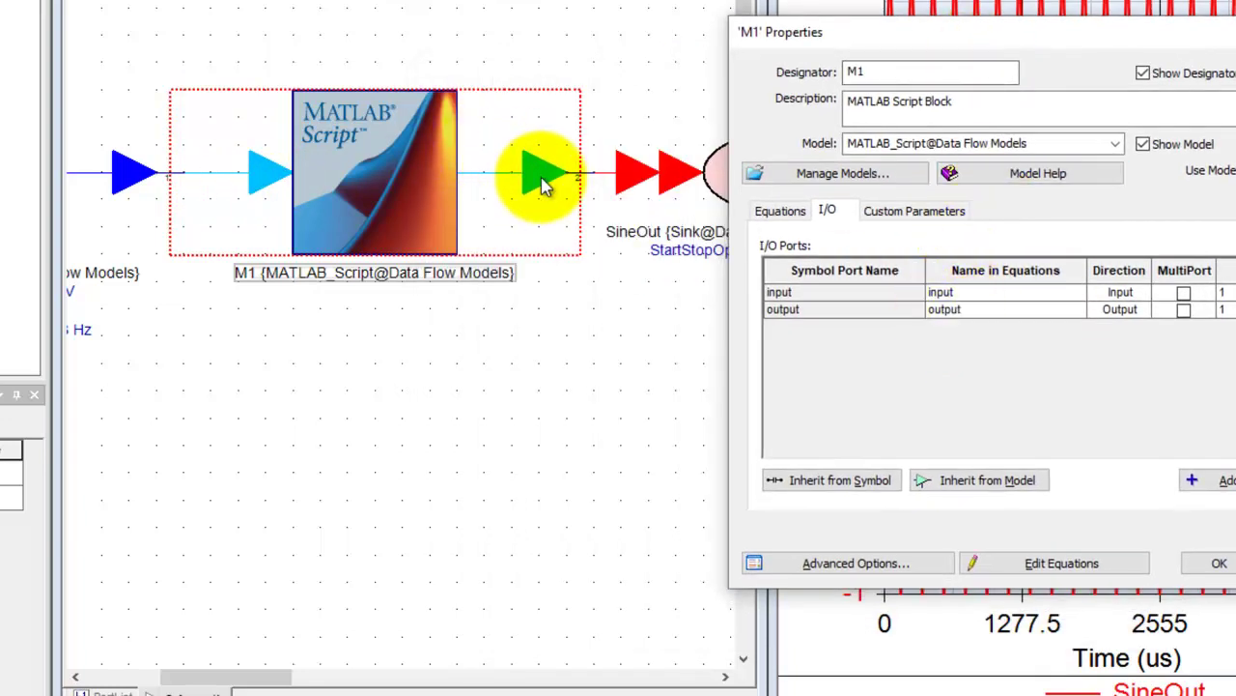
pyautogui.moveTo(1055, 34); pyautogui.dragTo(697, 38)
pyautogui.click(591, 295)
pyautogui.click(610, 314)
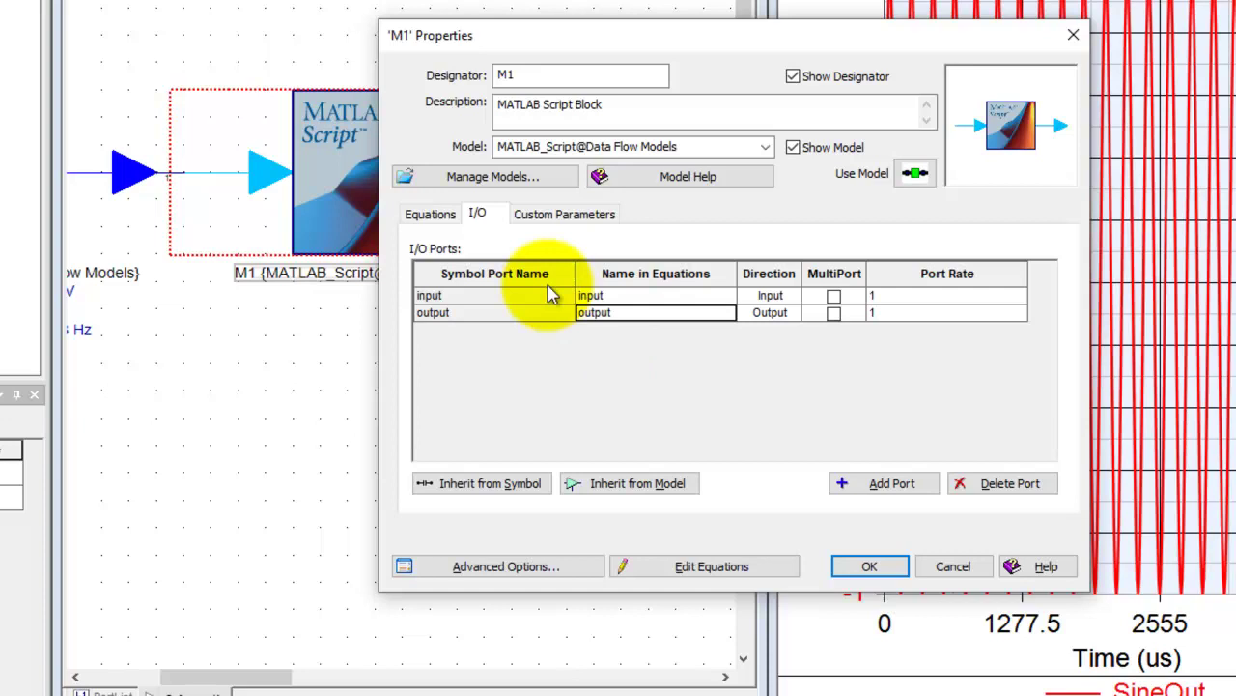
pyautogui.click(430, 213)
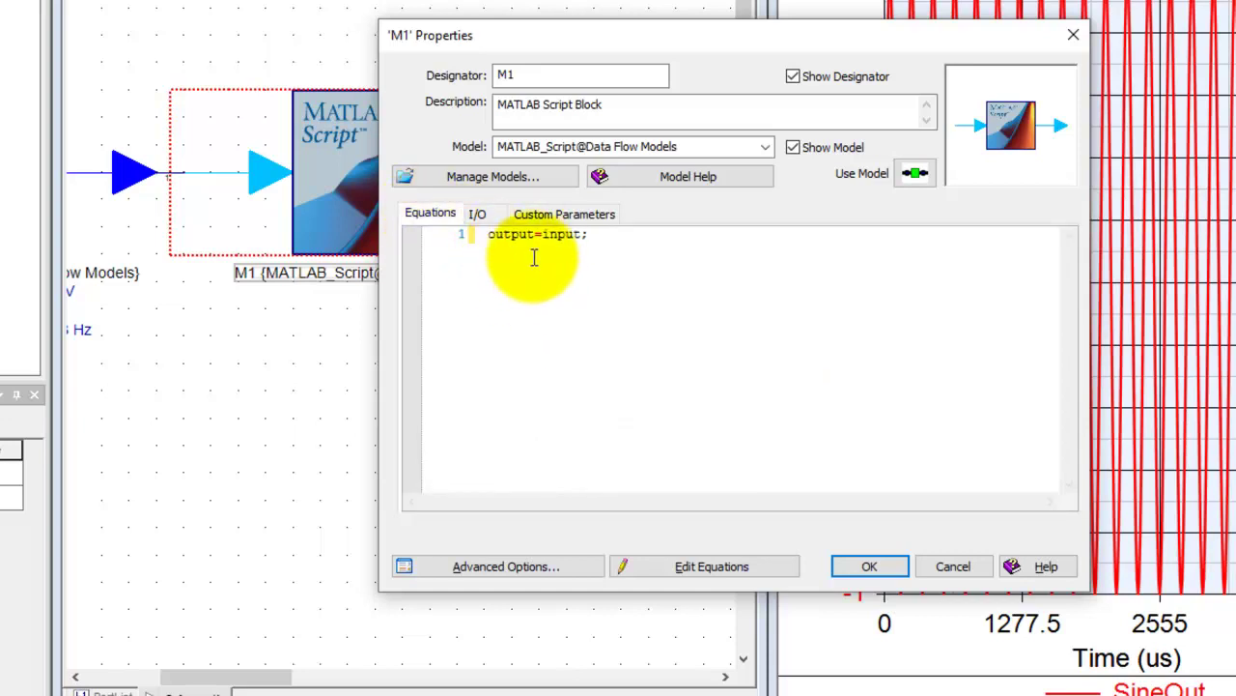
pyautogui.click(479, 217)
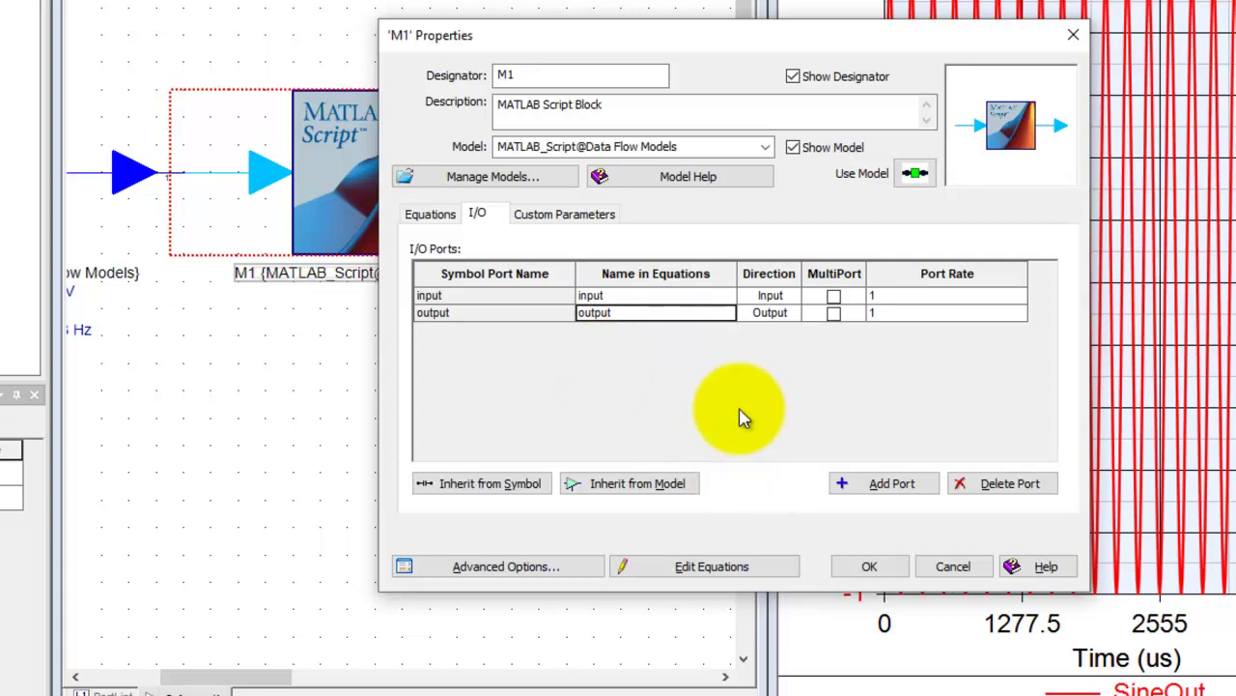
pyautogui.click(872, 488)
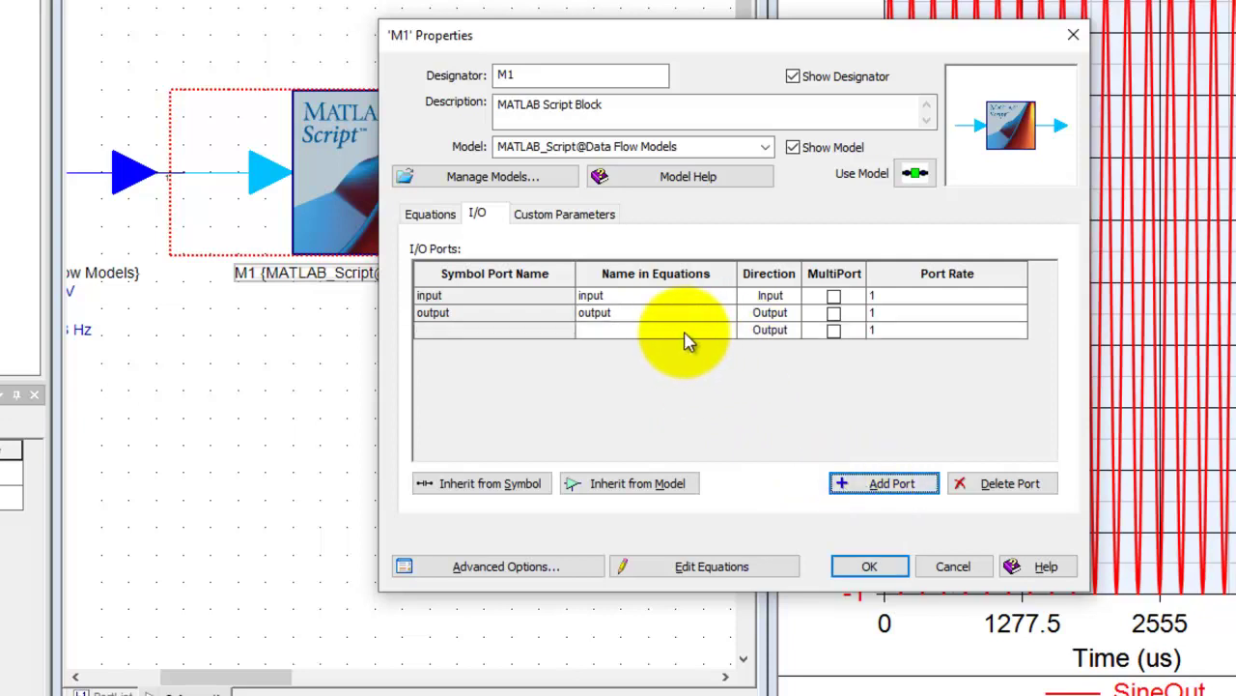
pyautogui.click(768, 331)
pyautogui.click(787, 331)
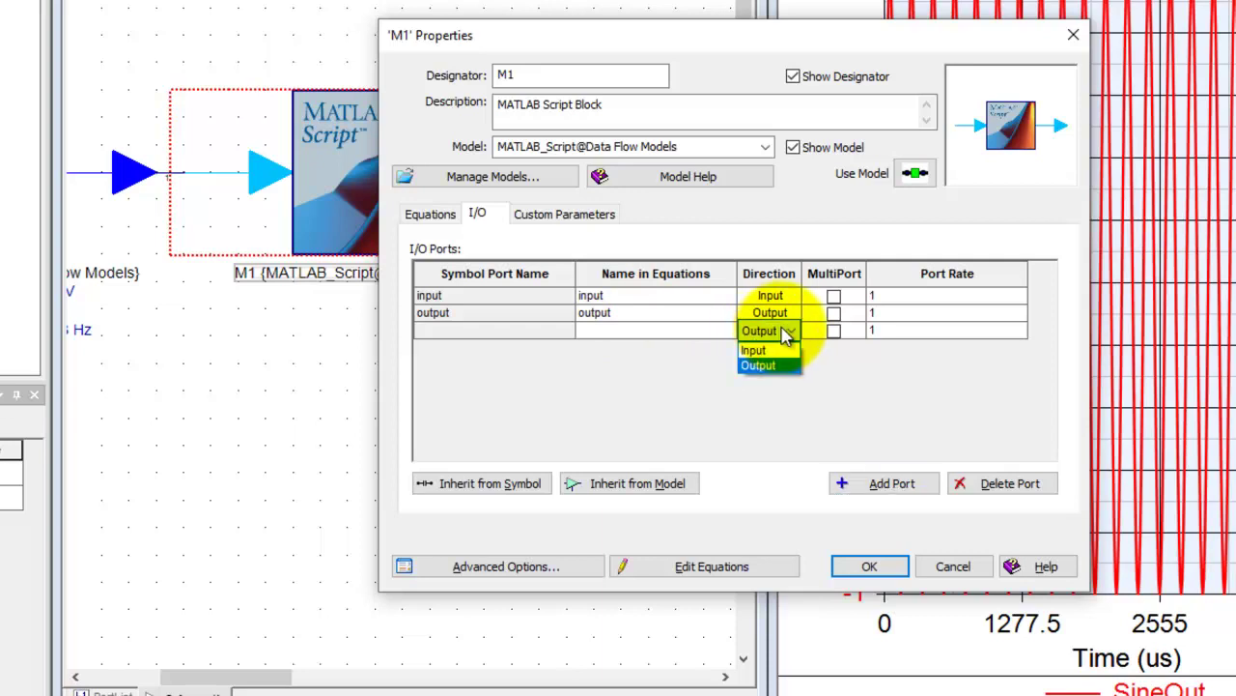
pyautogui.click(787, 331)
pyautogui.click(869, 566)
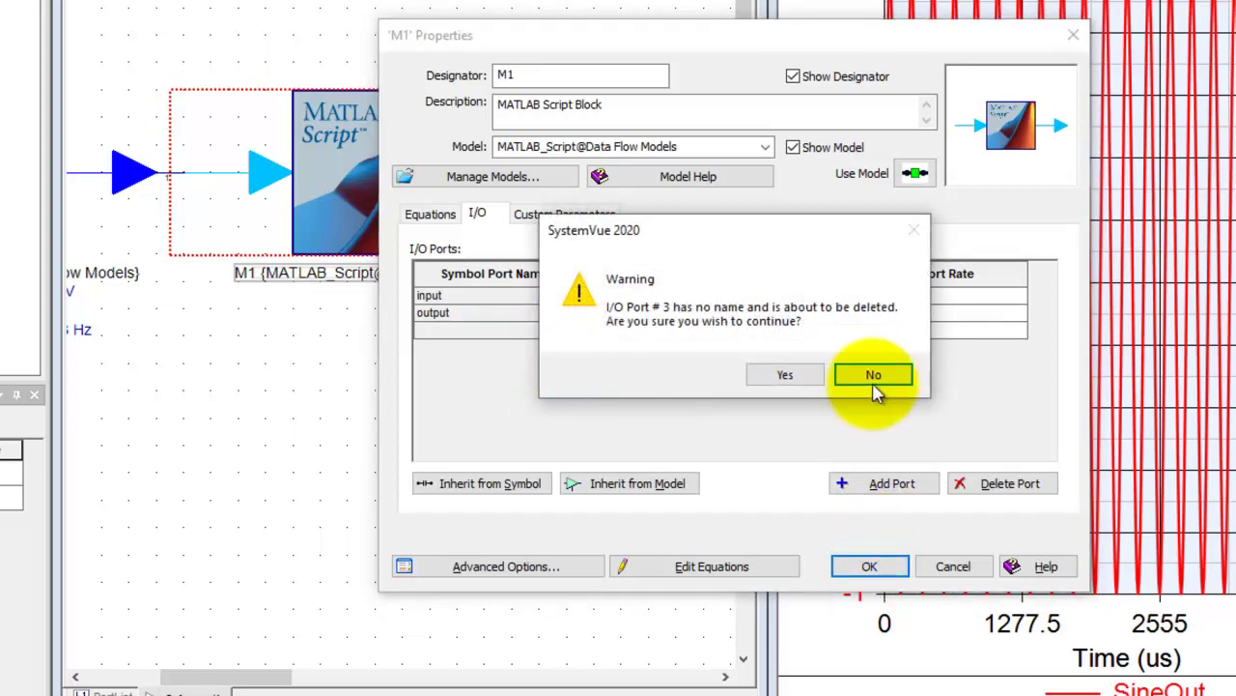
pyautogui.click(785, 377)
pyautogui.doubleClick(437, 263)
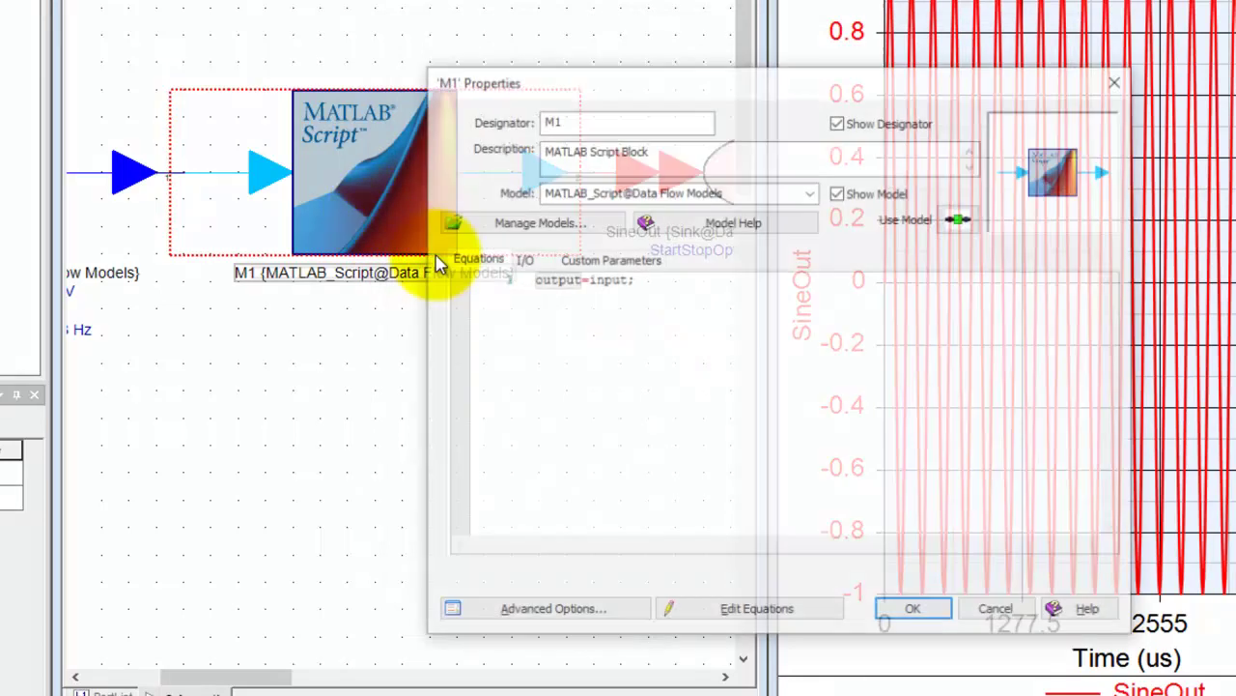
pyautogui.click(525, 261)
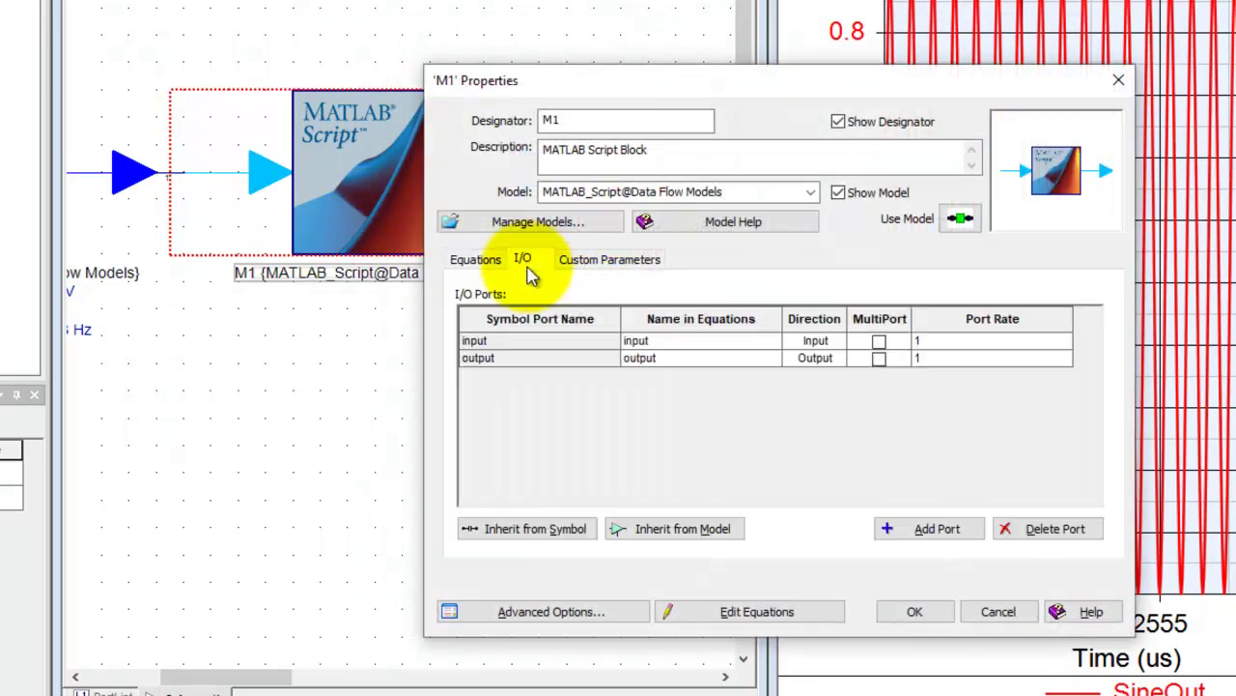
pyautogui.click(890, 530)
pyautogui.click(651, 376)
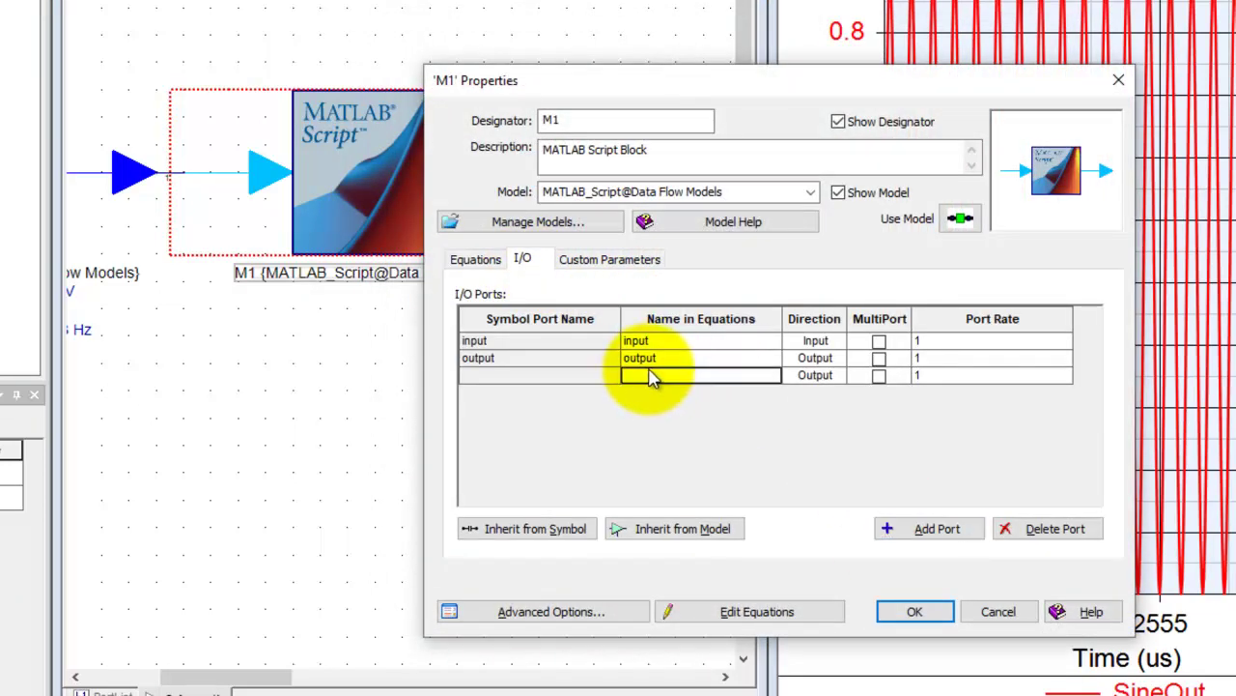
pyautogui.write('o1')
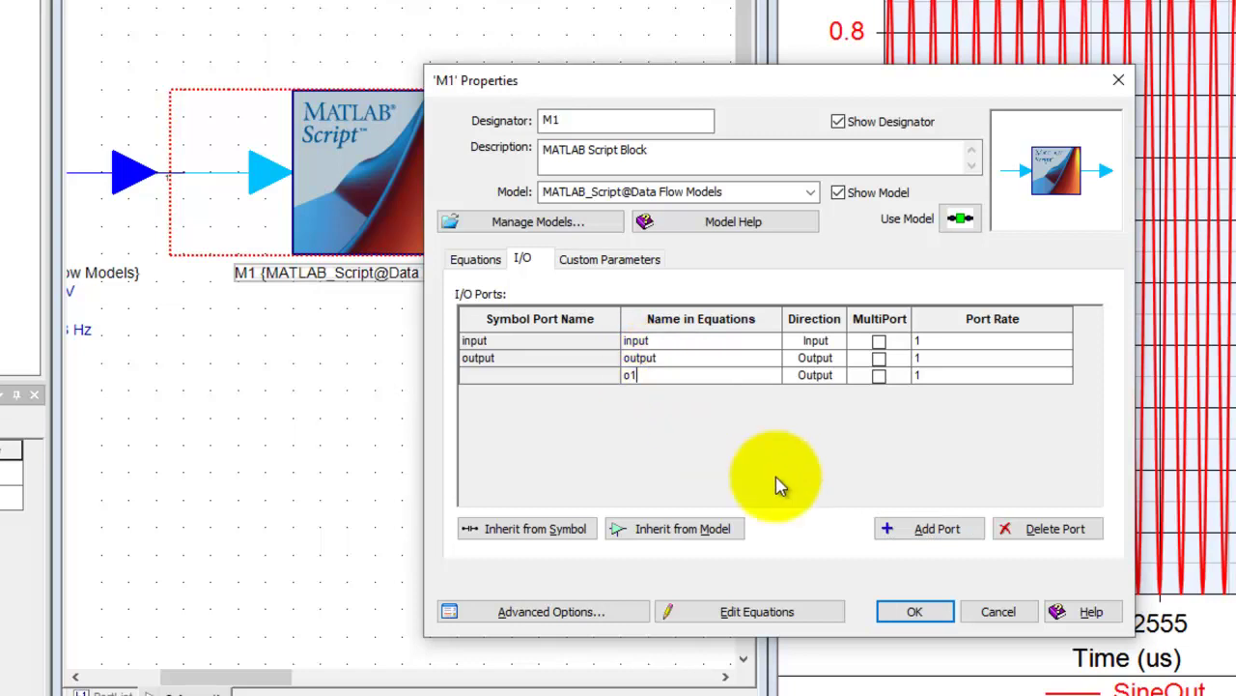
pyautogui.click(913, 611)
pyautogui.scroll(2, 526, 179)
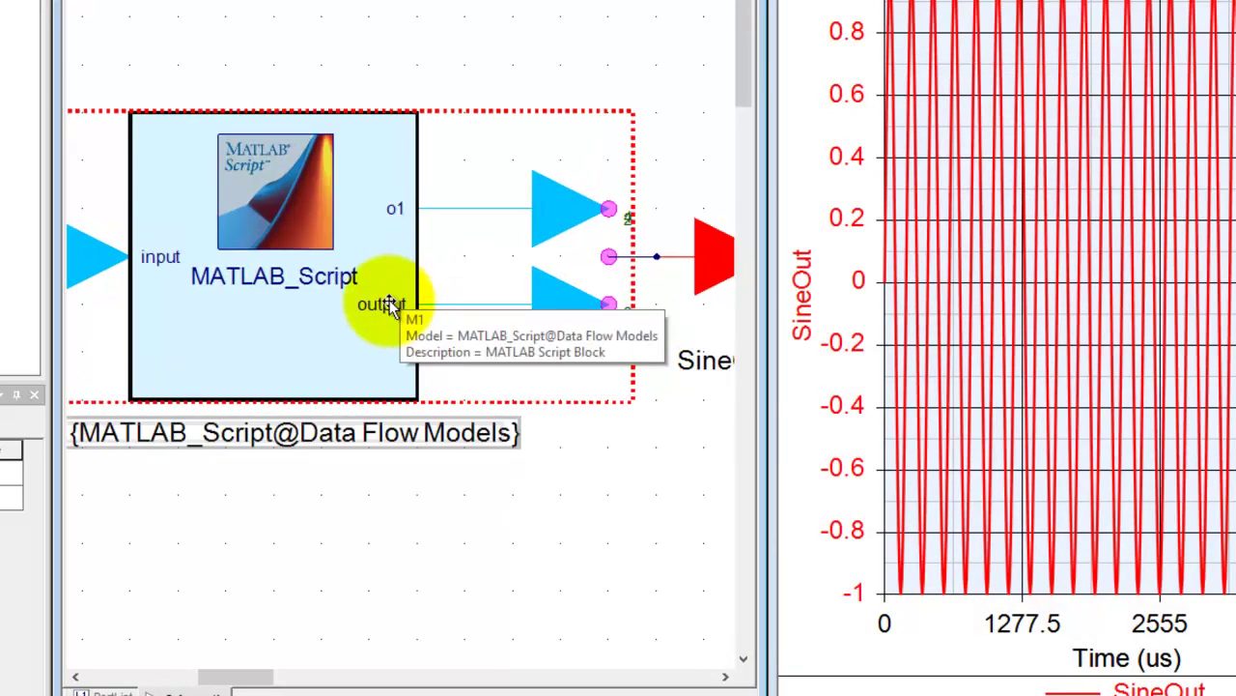
pyautogui.scroll(-1, 392, 414)
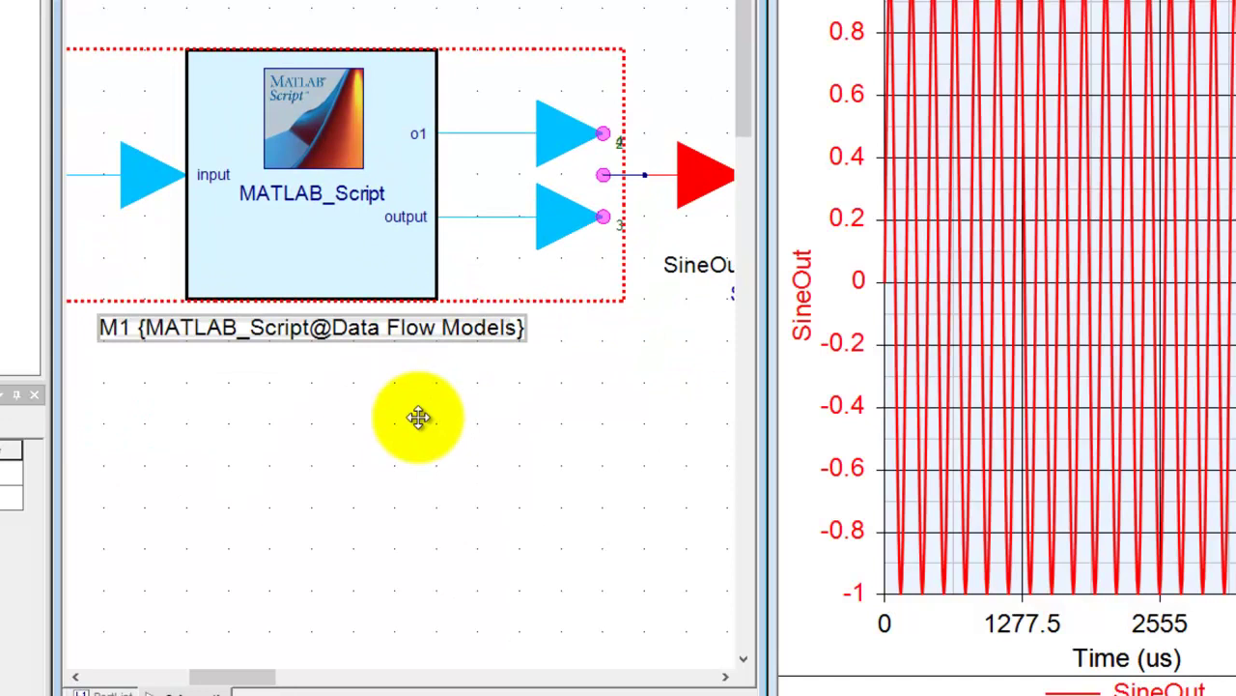
pyautogui.moveTo(420, 415); pyautogui.dragTo(468, 437)
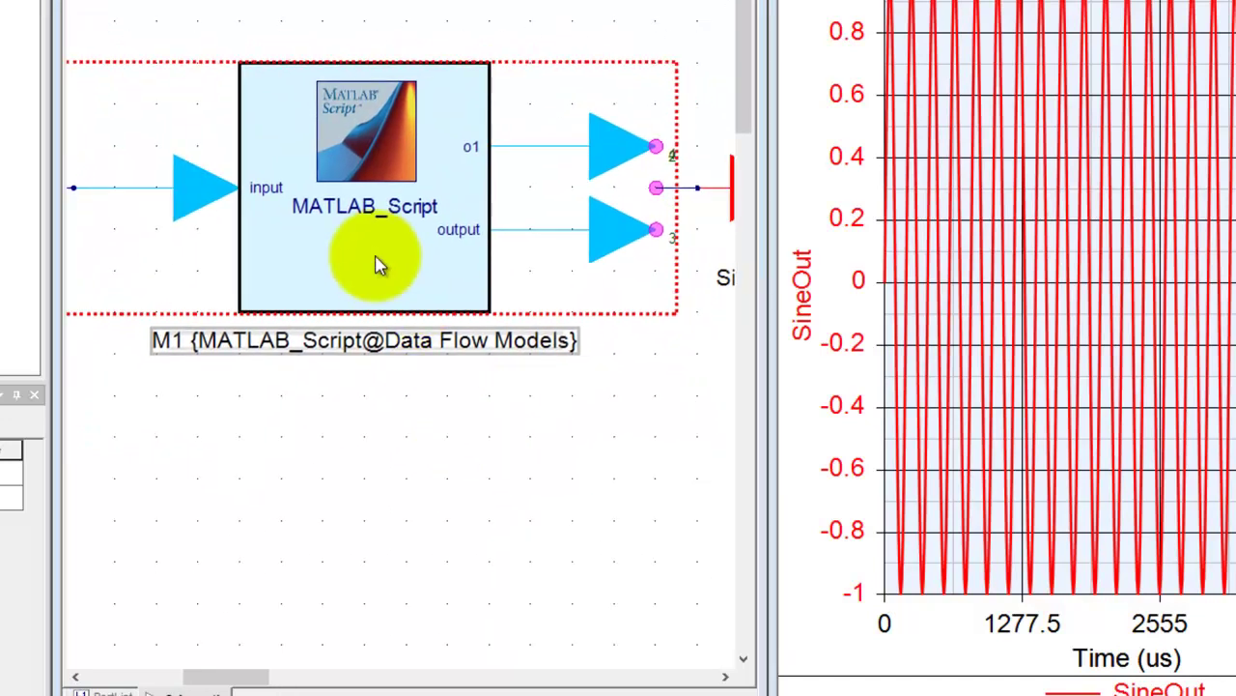
pyautogui.doubleClick(378, 257)
pyautogui.click(523, 259)
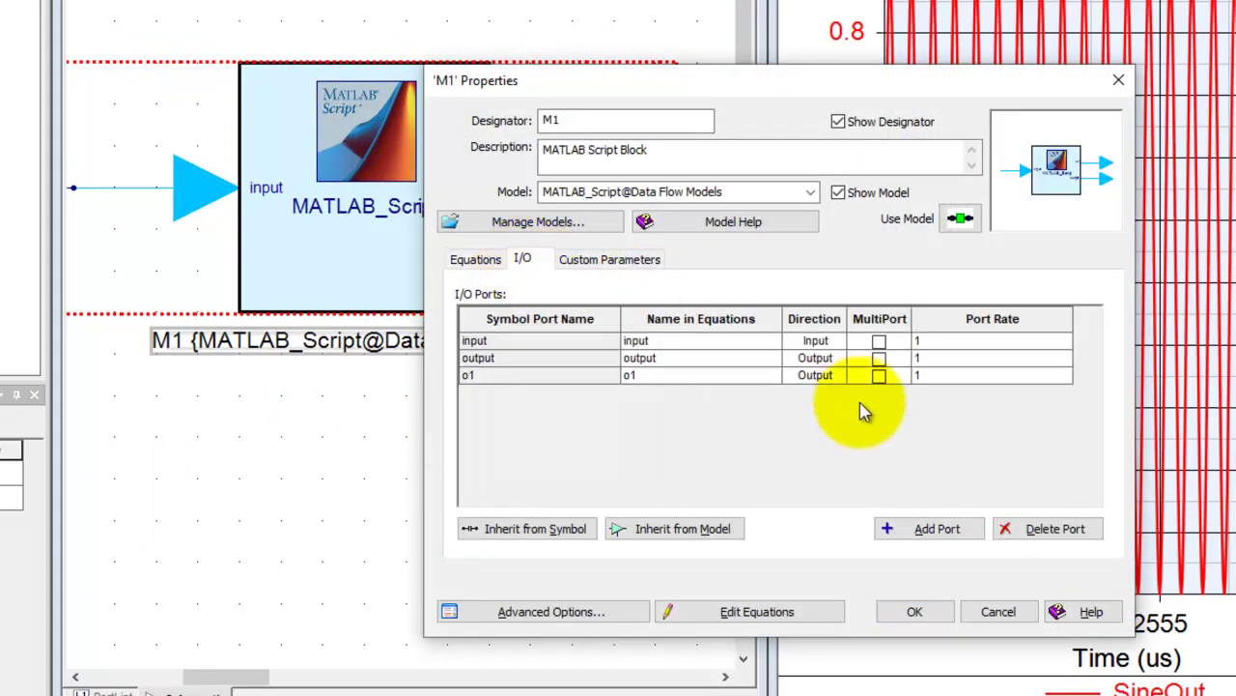
pyautogui.click(736, 376)
pyautogui.click(1022, 534)
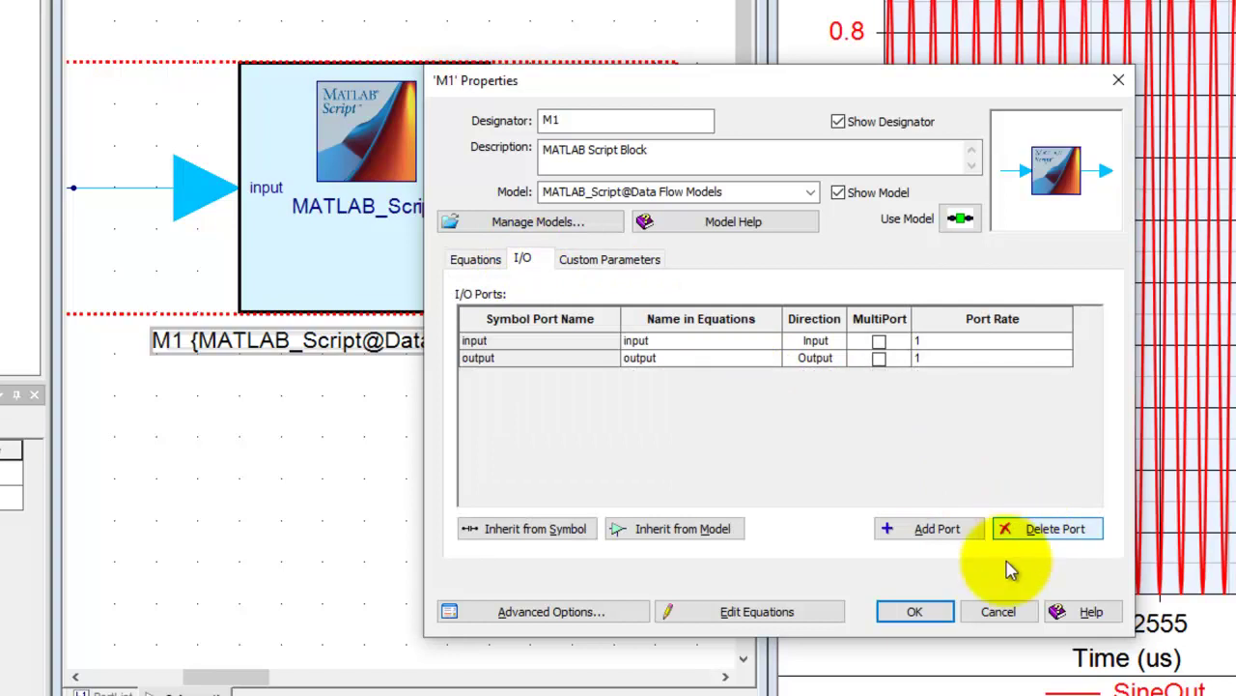
pyautogui.click(915, 612)
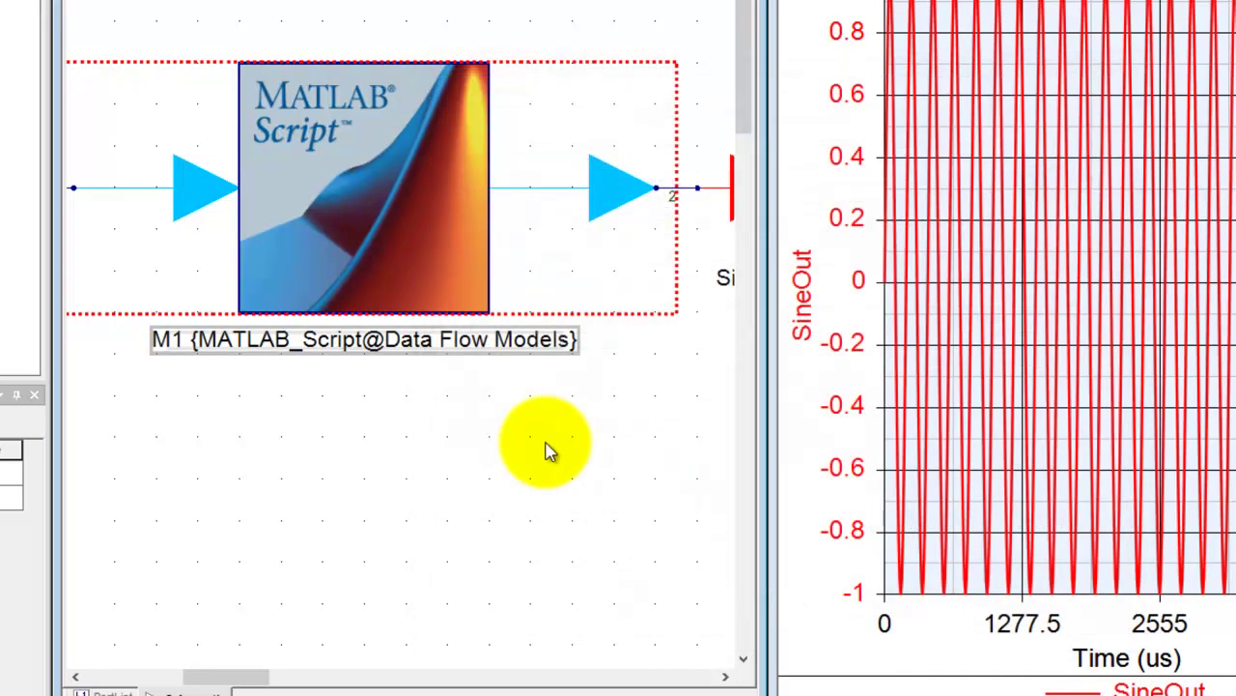
pyautogui.click(483, 447)
pyautogui.scroll(-5, 396, 290)
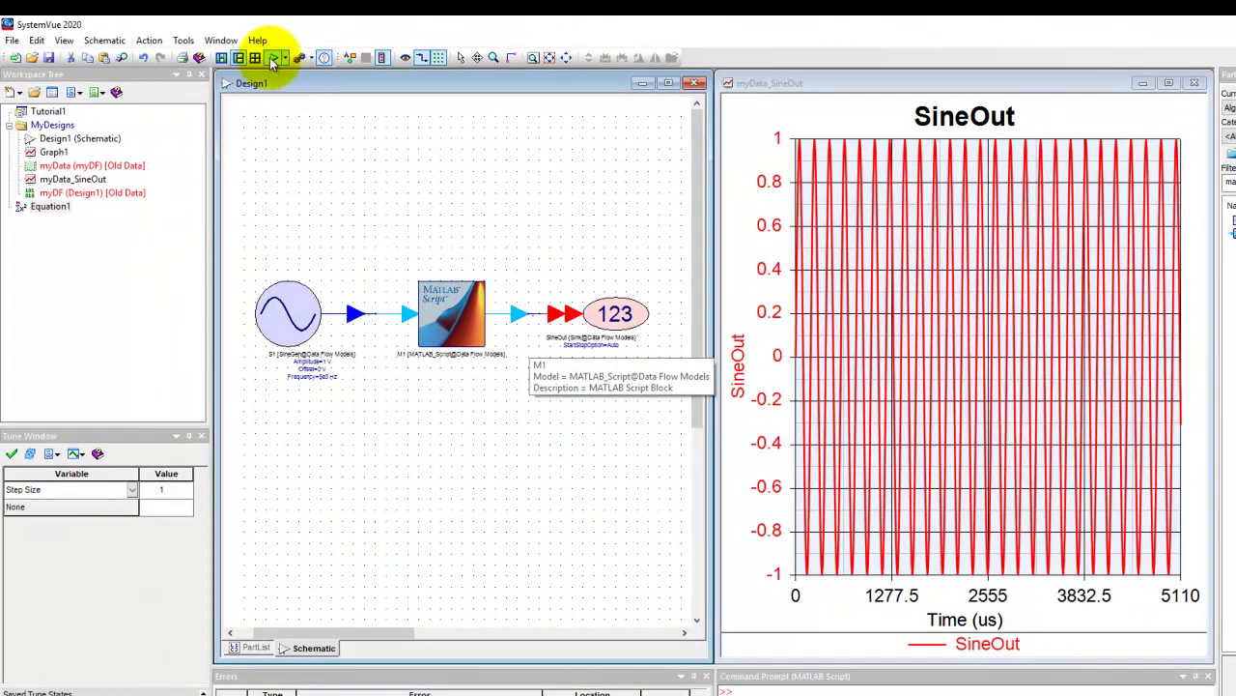
# - Run, verify M1's output=abs(input); equation, rerun, and zoom into the SineOut graph
pyautogui.click(243, 11)
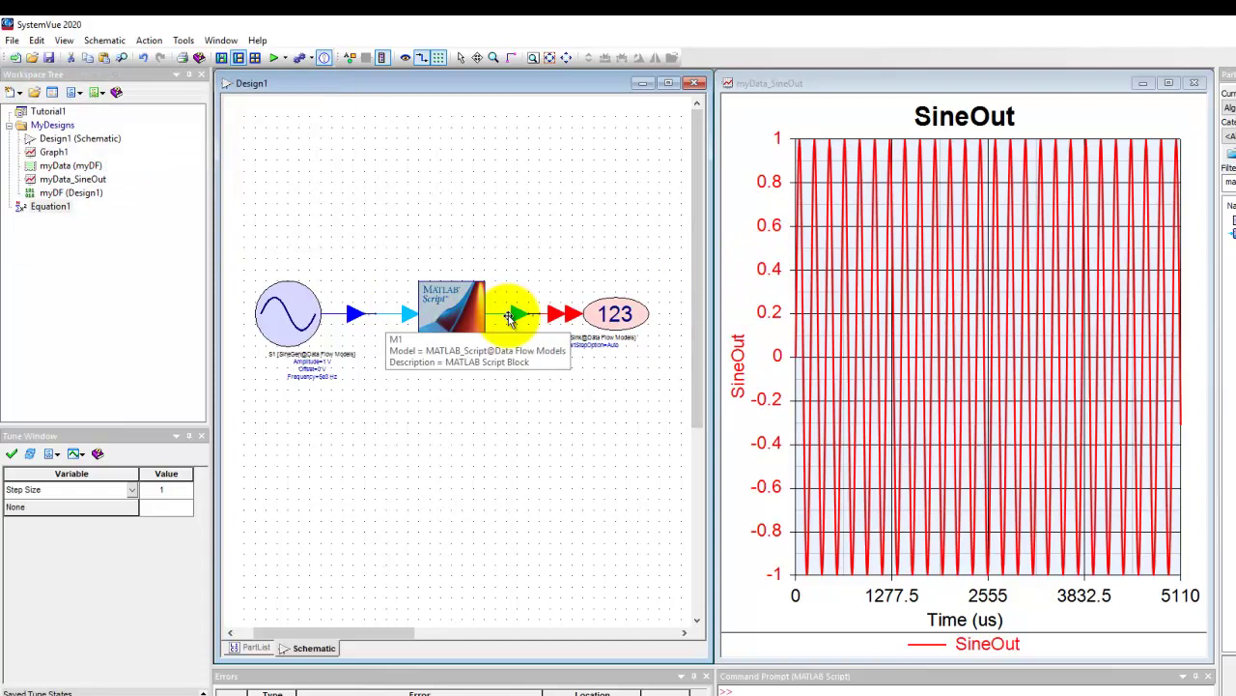
pyautogui.doubleClick(446, 311)
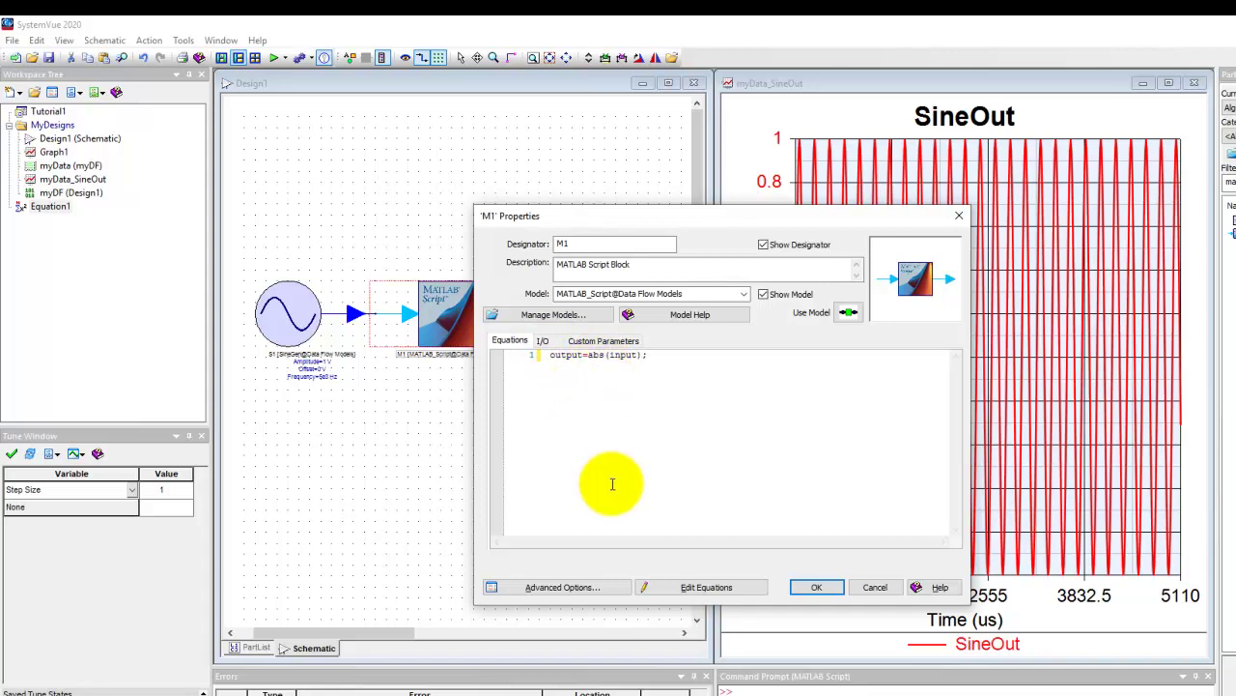
pyautogui.click(810, 586)
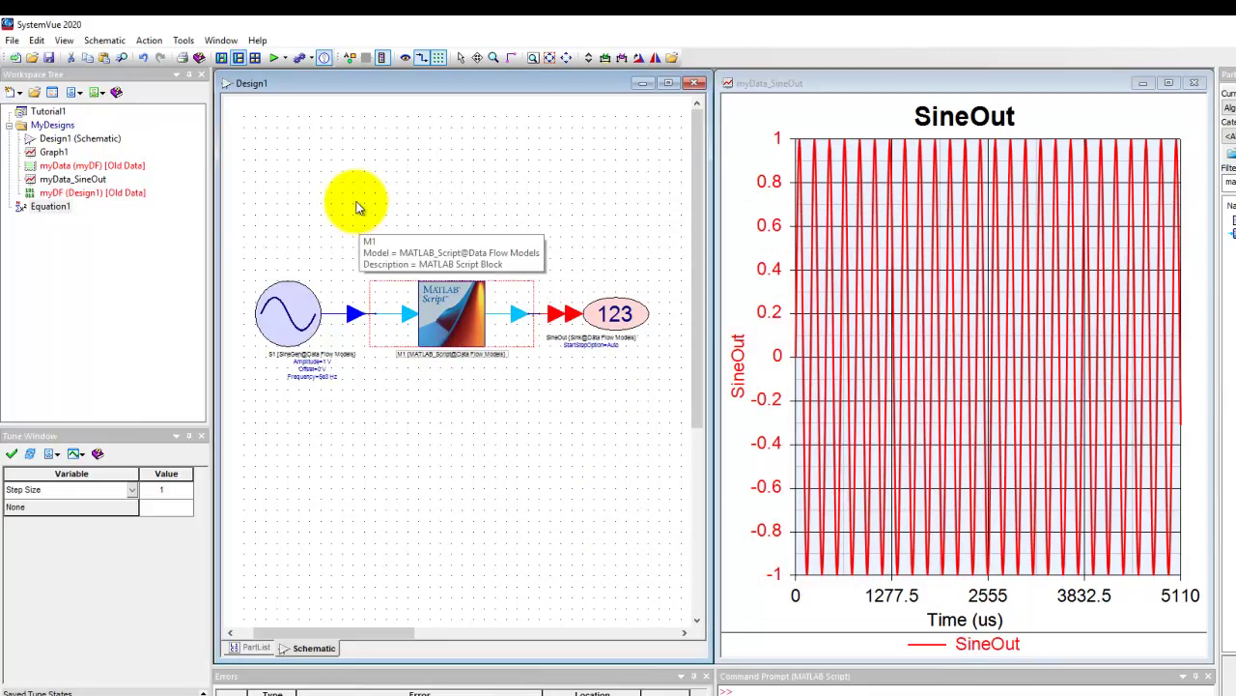
pyautogui.click(276, 60)
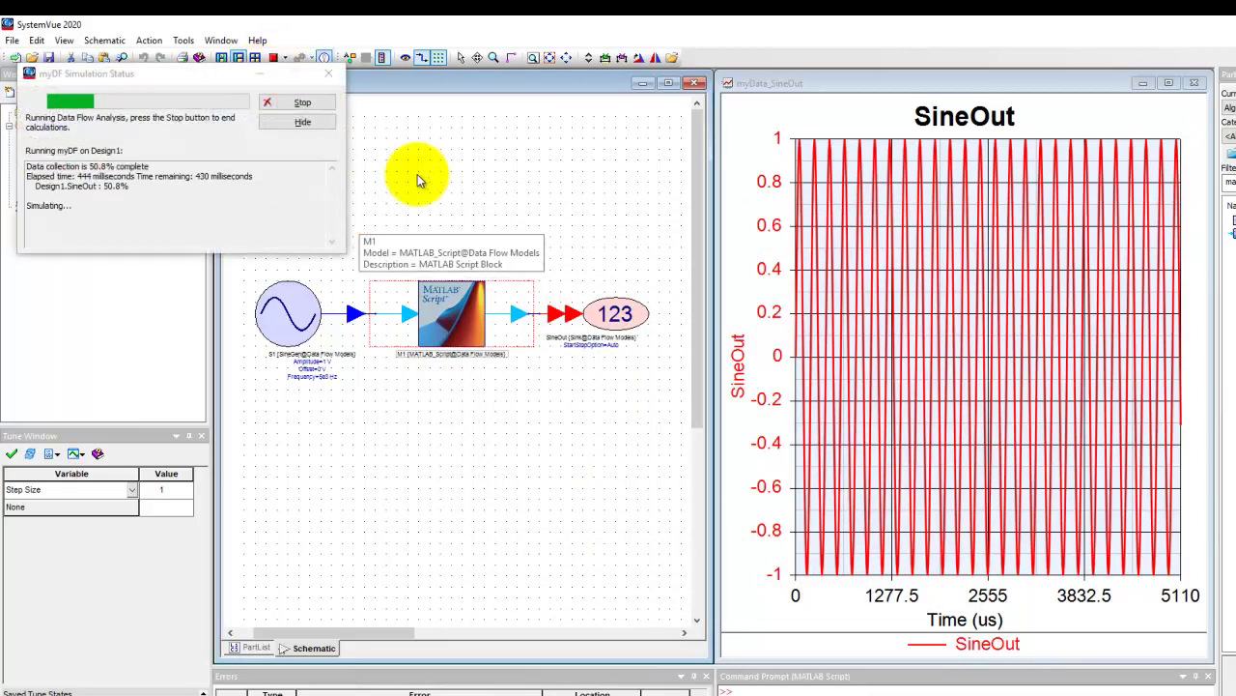
pyautogui.scroll(10, 897, 426)
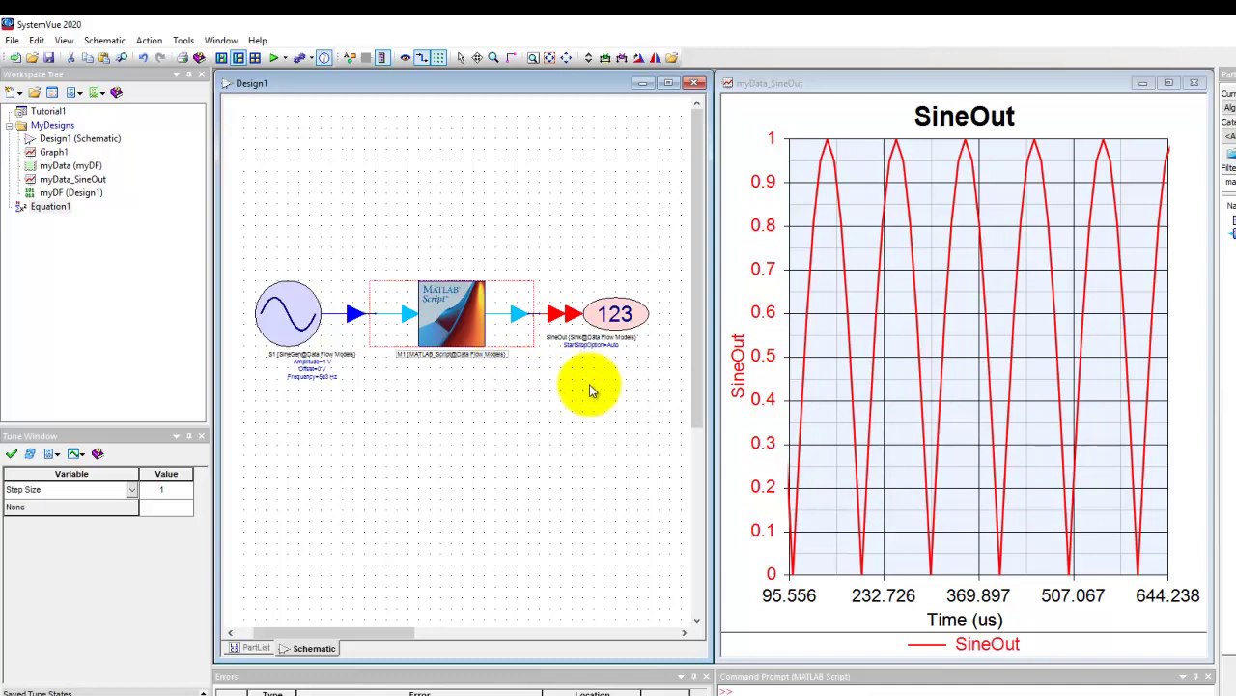
# - Switch M1's script engine to MATLAB R2019a and apply the change
pyautogui.doubleClick(454, 317)
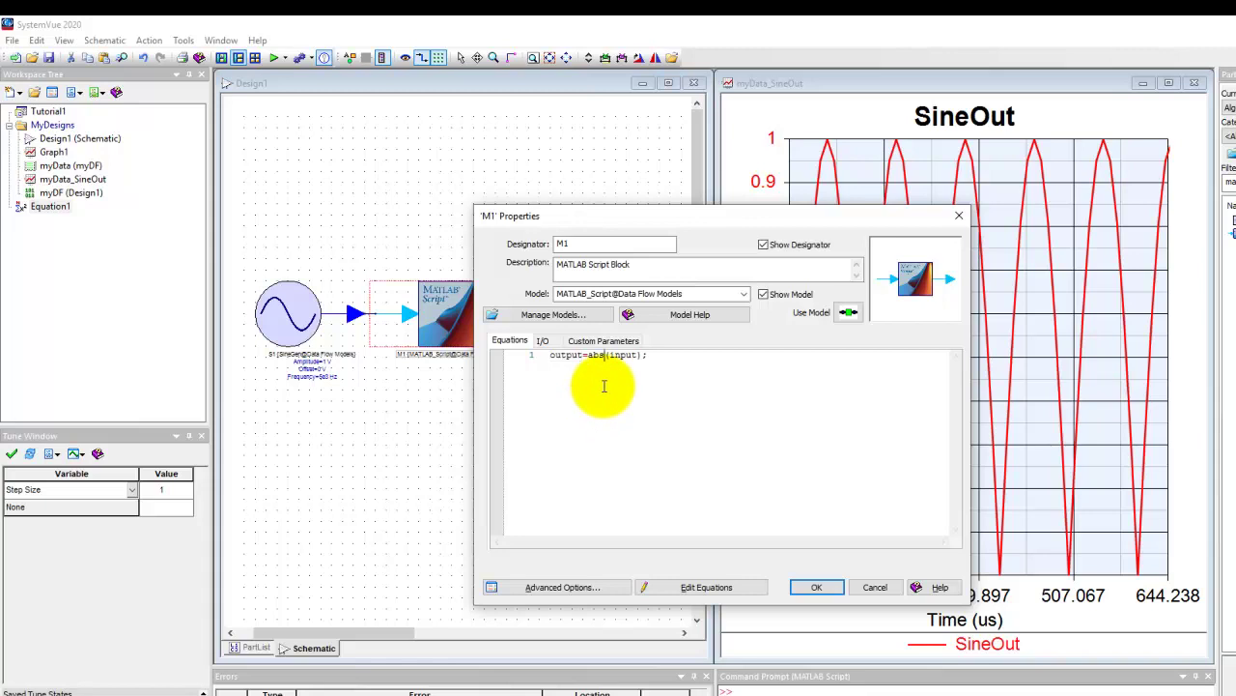
pyautogui.rightClick(604, 390)
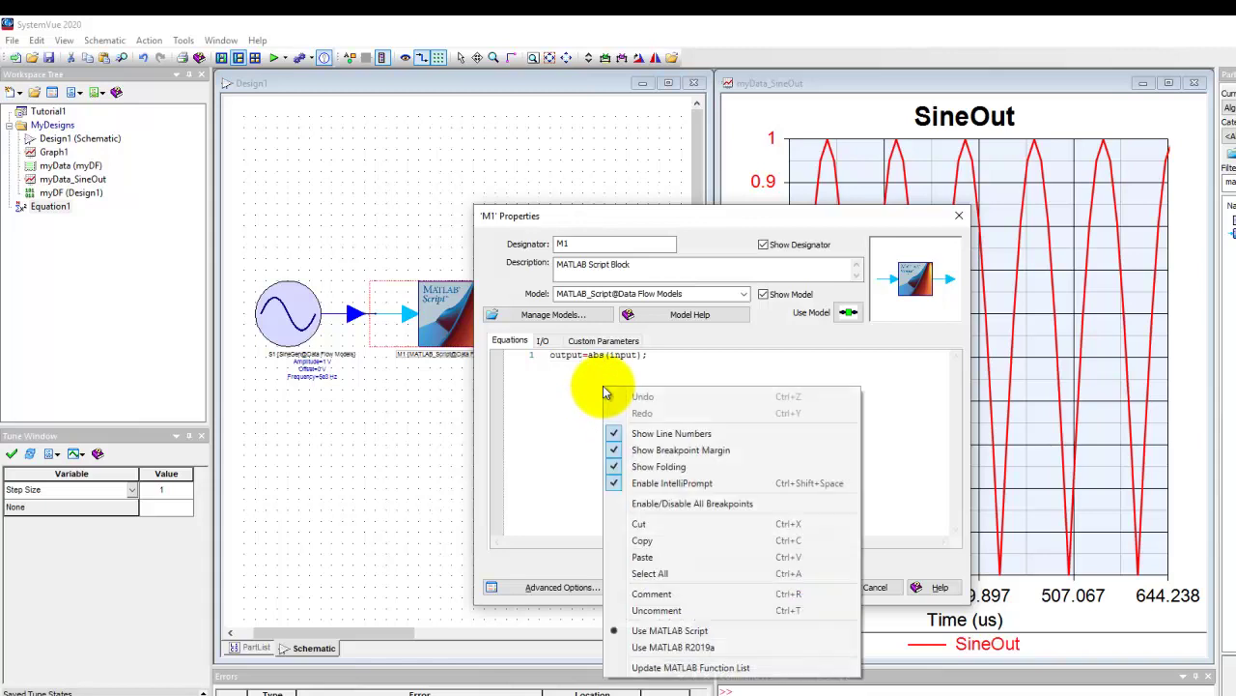
pyautogui.click(690, 647)
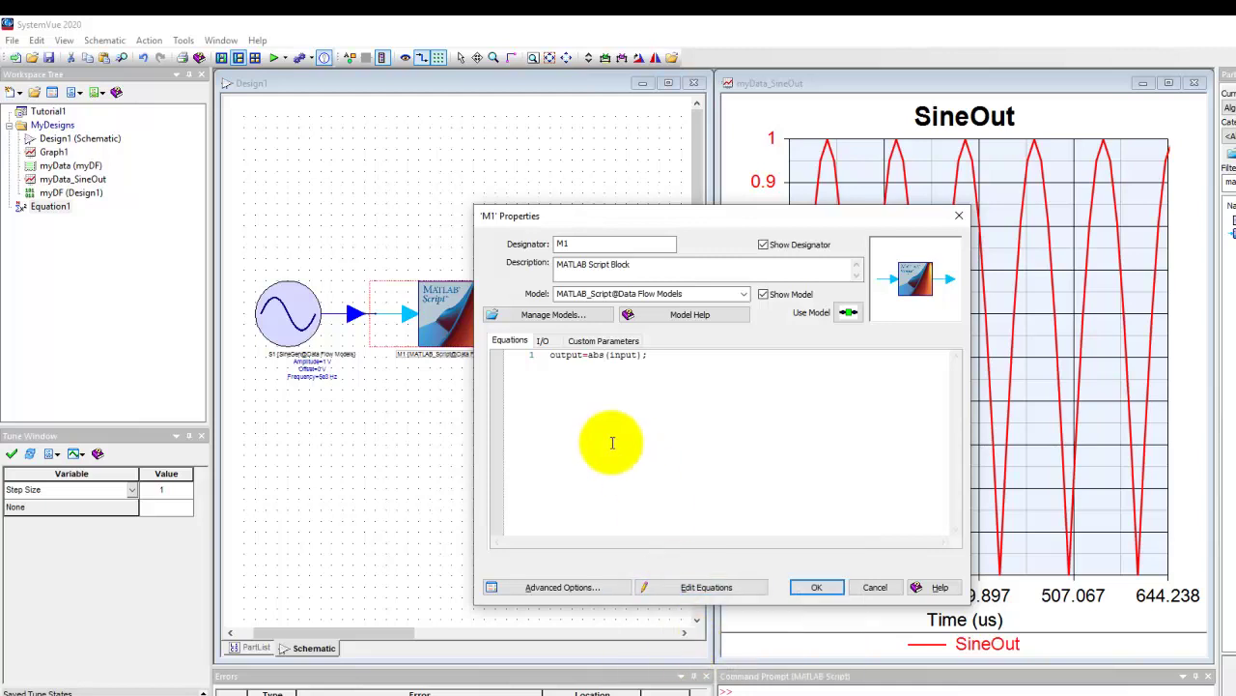
pyautogui.click(814, 589)
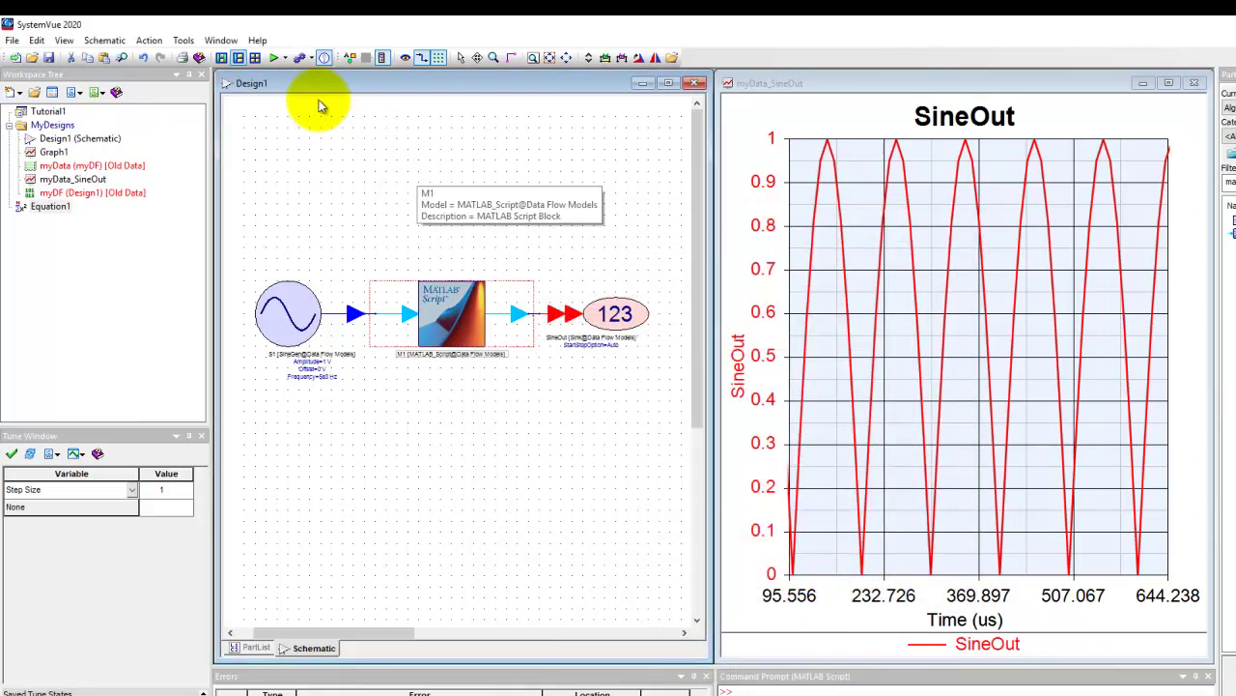
# - Run the simulation with MATLAB R2019a, then stop the slow run
pyautogui.click(274, 59)
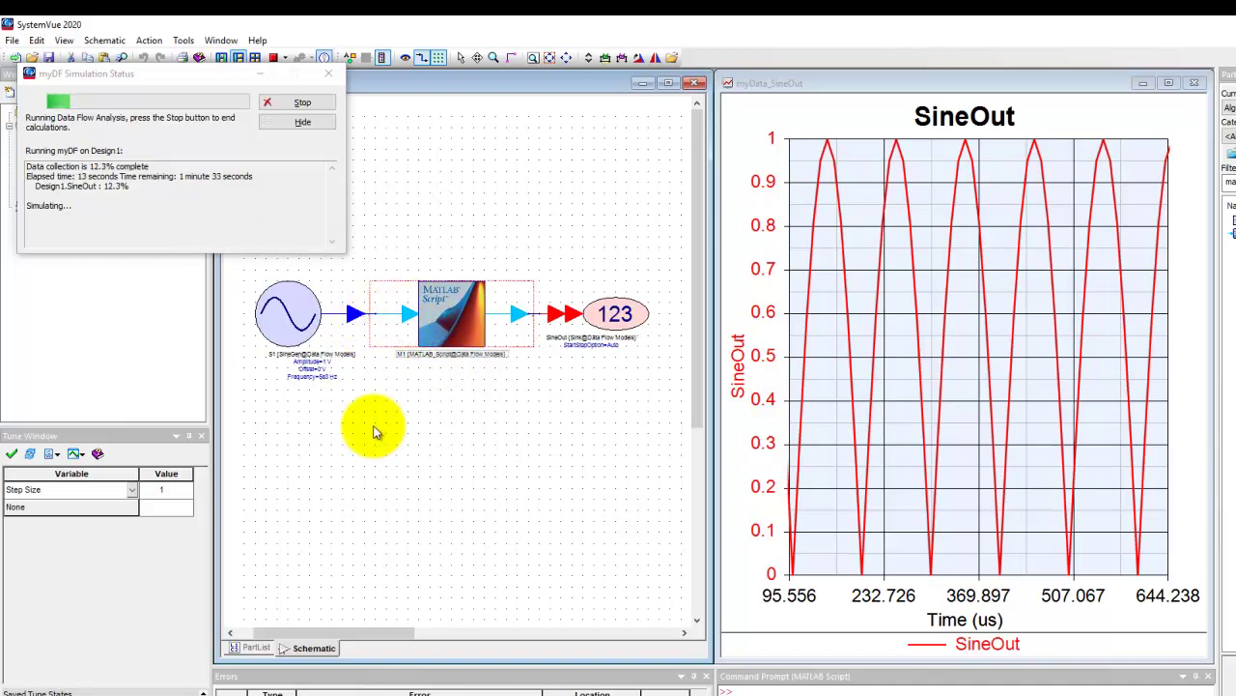
pyautogui.click(289, 102)
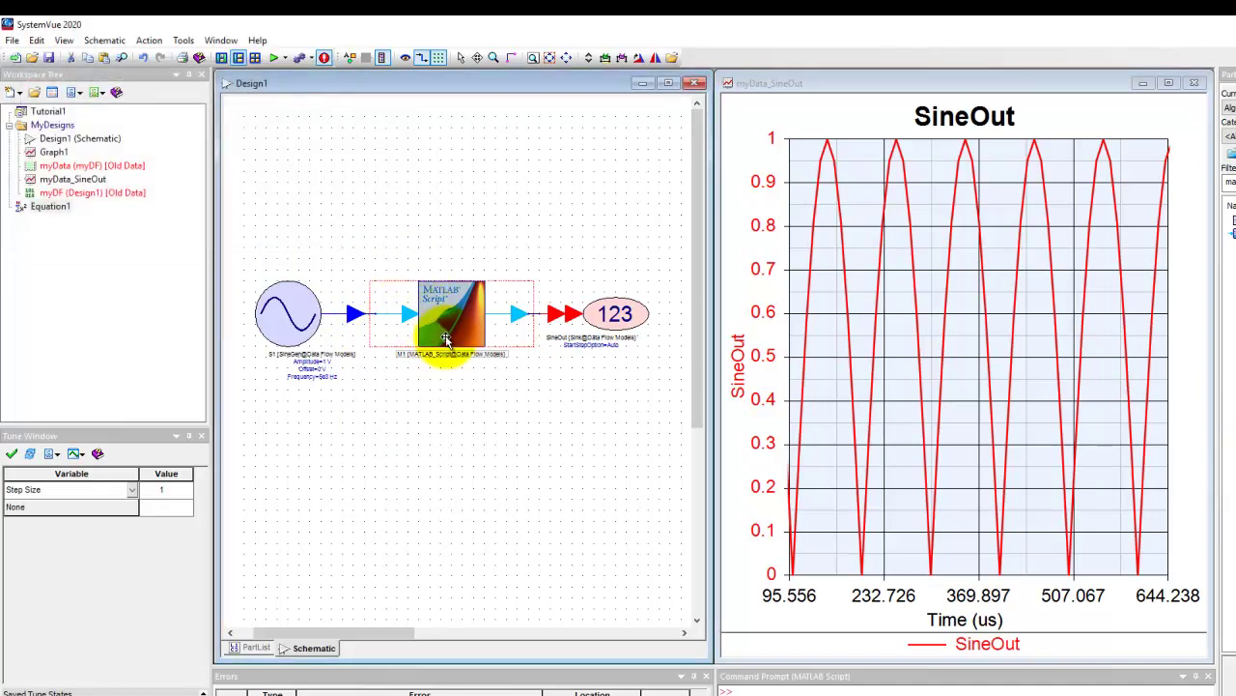
pyautogui.scroll(-2, 435, 319)
# - Spread S1 and SineOut further apart and add Pack_M and Unpack_M parts to the schematic
pyautogui.click(304, 339)
pyautogui.moveTo(305, 338); pyautogui.dragTo(268, 338)
pyautogui.moveTo(573, 335); pyautogui.dragTo(665, 335)
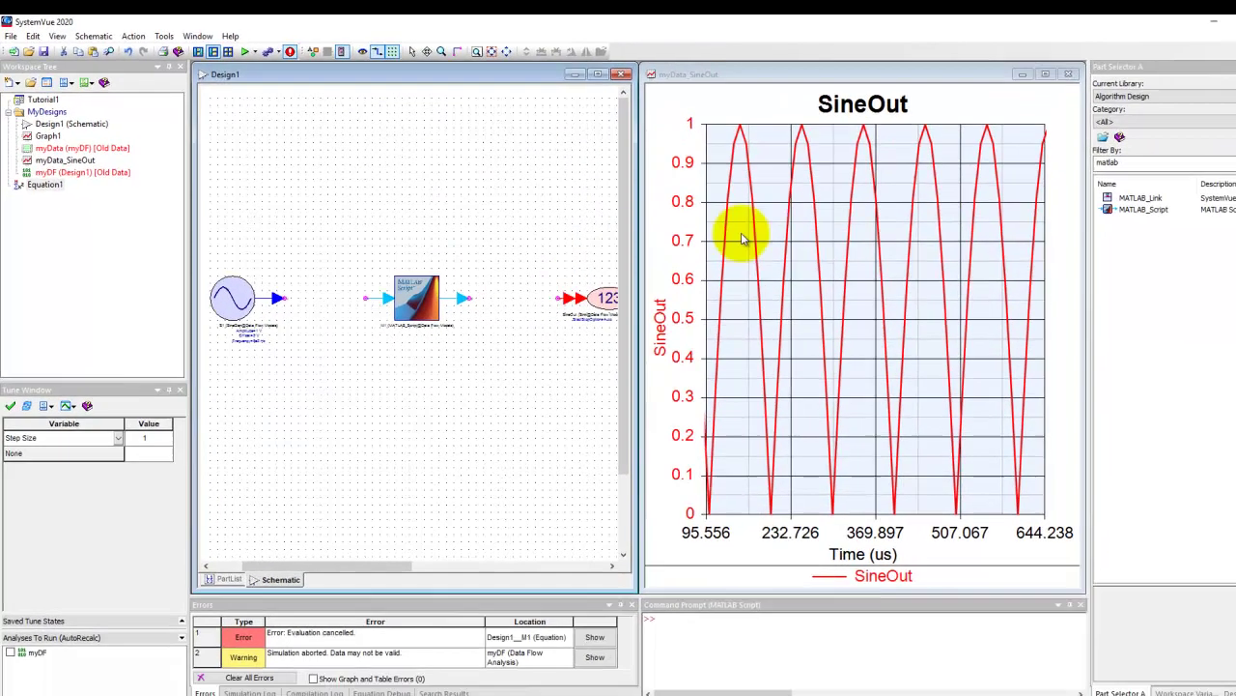
pyautogui.doubleClick(1115, 162)
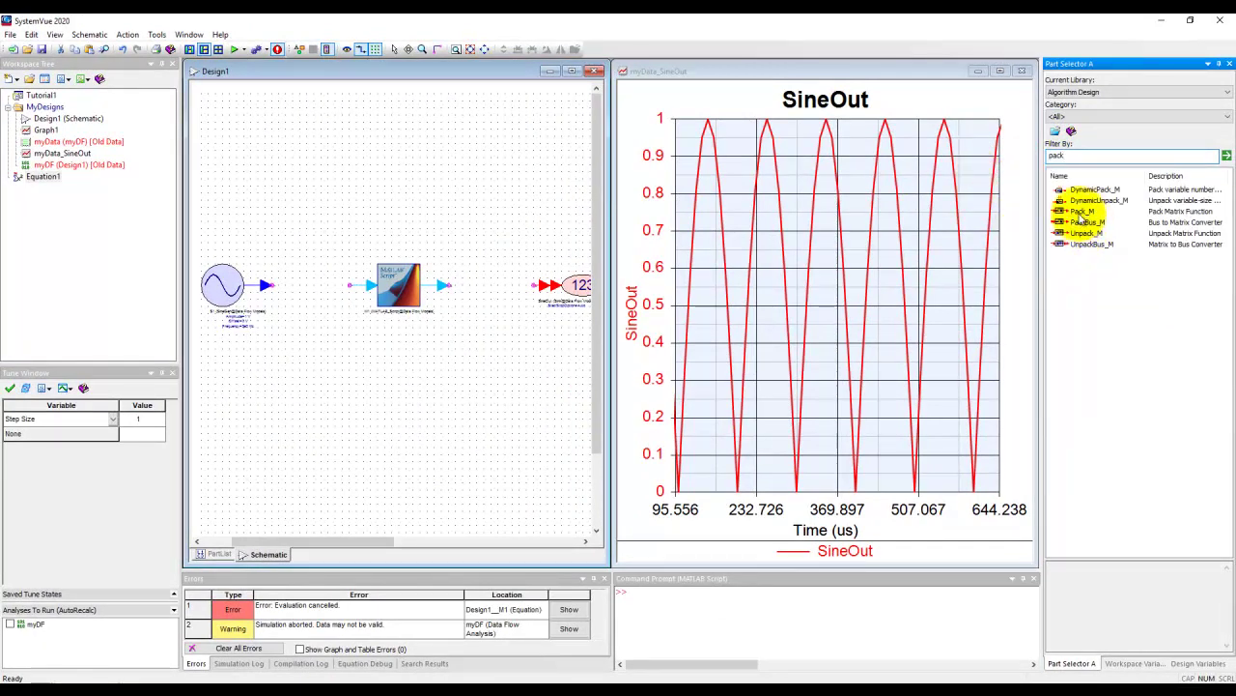
pyautogui.moveTo(1082, 214); pyautogui.dragTo(323, 328)
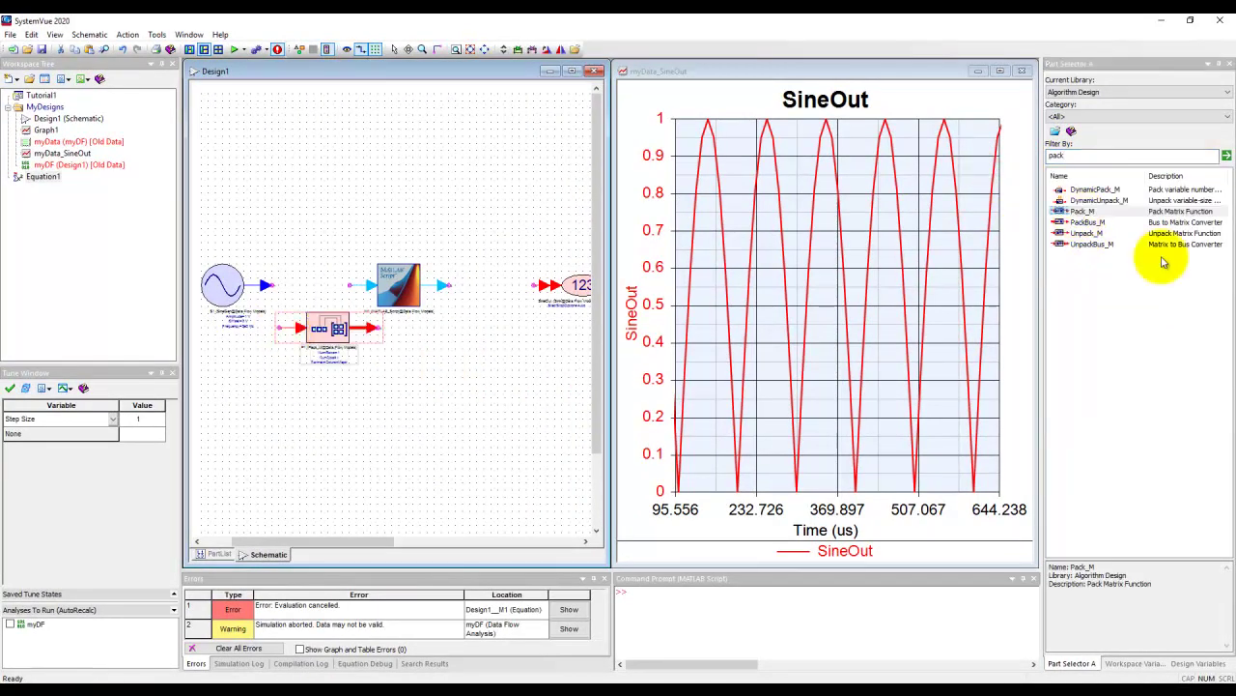
pyautogui.moveTo(1067, 236); pyautogui.dragTo(521, 237)
# - Line up Pack_M before M1, and Unpack_M then SineOut after it, in one chain
pyautogui.moveTo(307, 332); pyautogui.dragTo(307, 291)
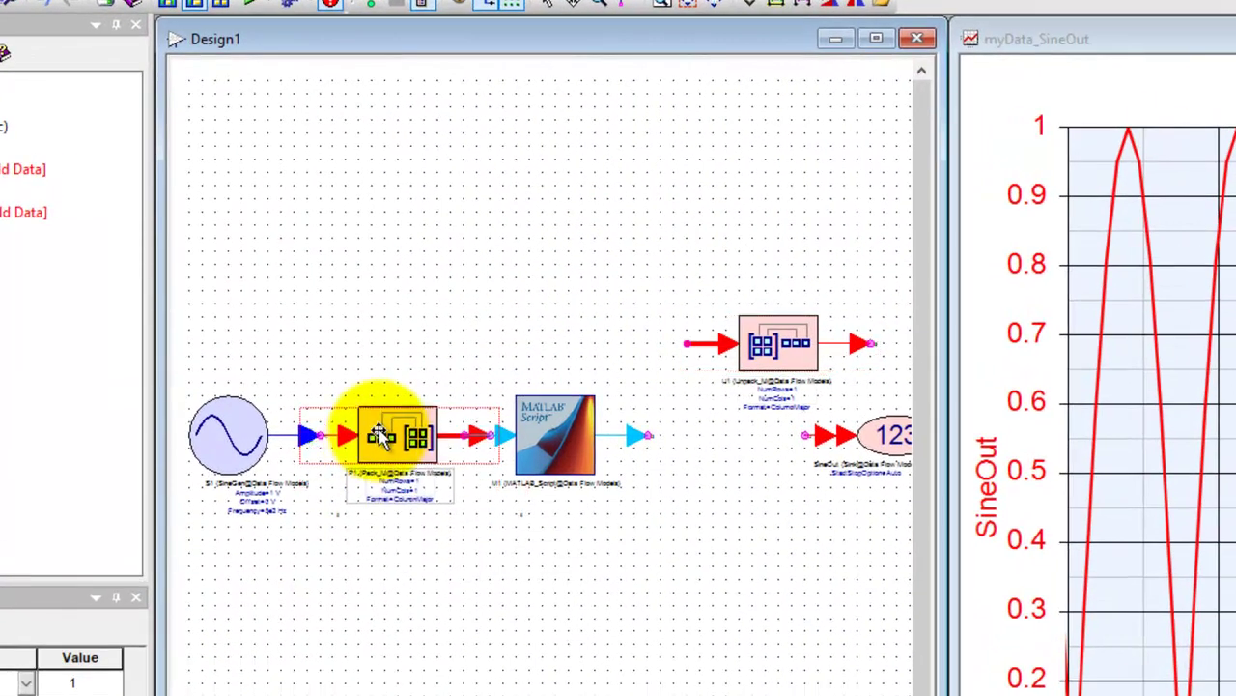
pyautogui.moveTo(382, 436); pyautogui.dragTo(357, 435)
pyautogui.moveTo(224, 440); pyautogui.dragTo(189, 441)
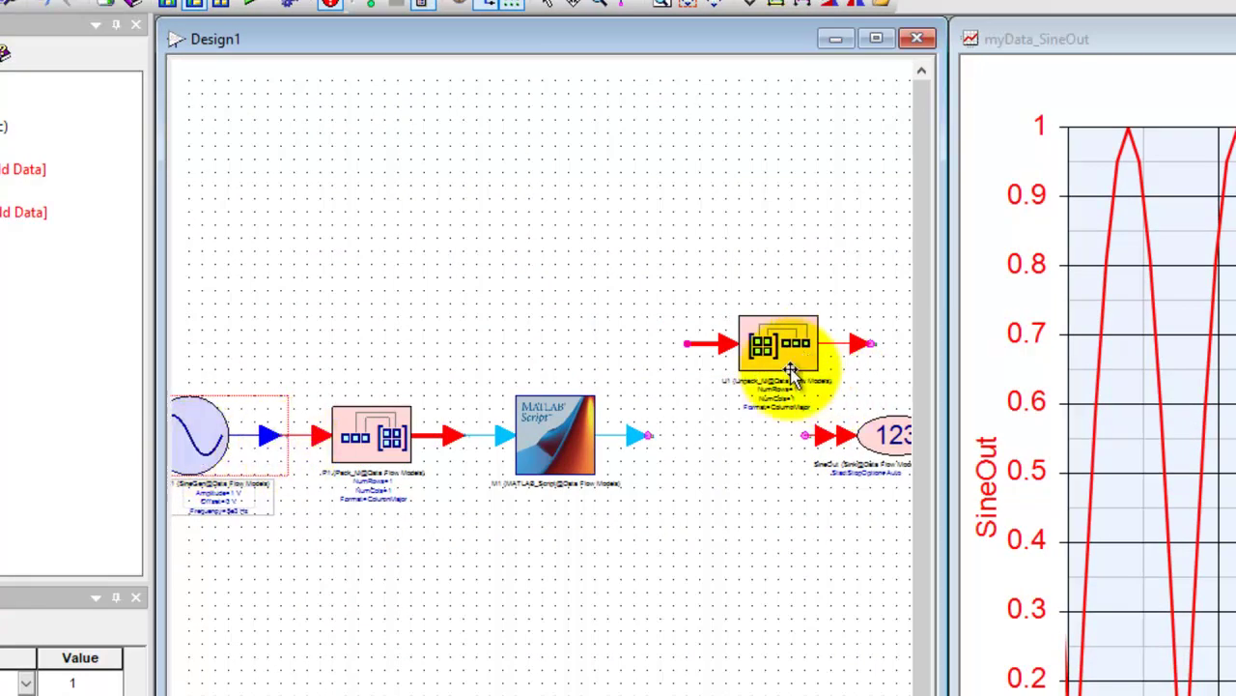
pyautogui.scroll(-3, 791, 372)
pyautogui.moveTo(644, 458); pyautogui.dragTo(761, 469)
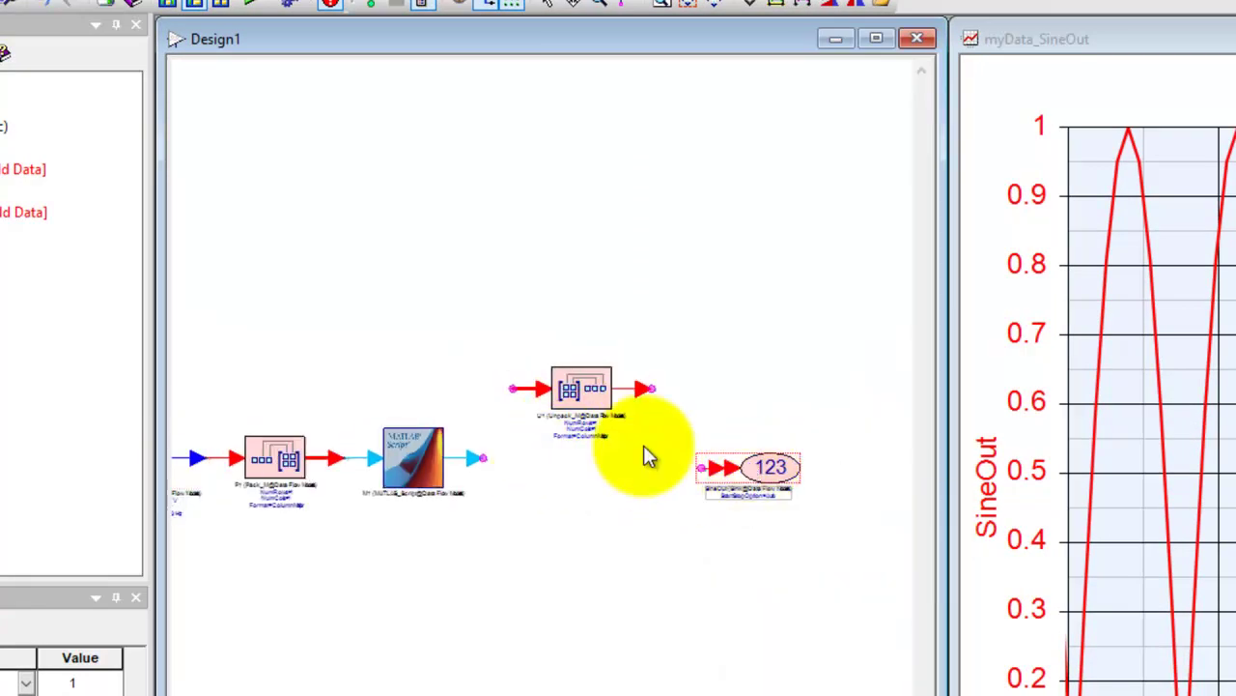
pyautogui.moveTo(584, 388); pyautogui.dragTo(572, 467)
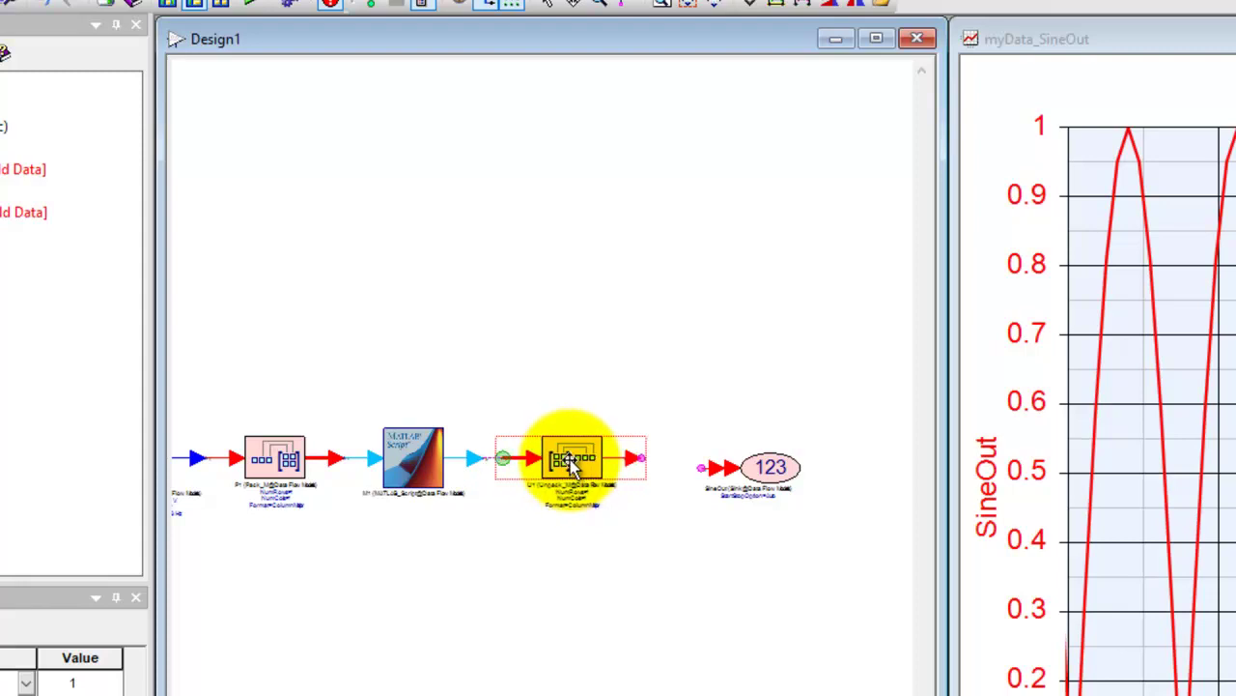
pyautogui.moveTo(717, 469); pyautogui.dragTo(683, 467)
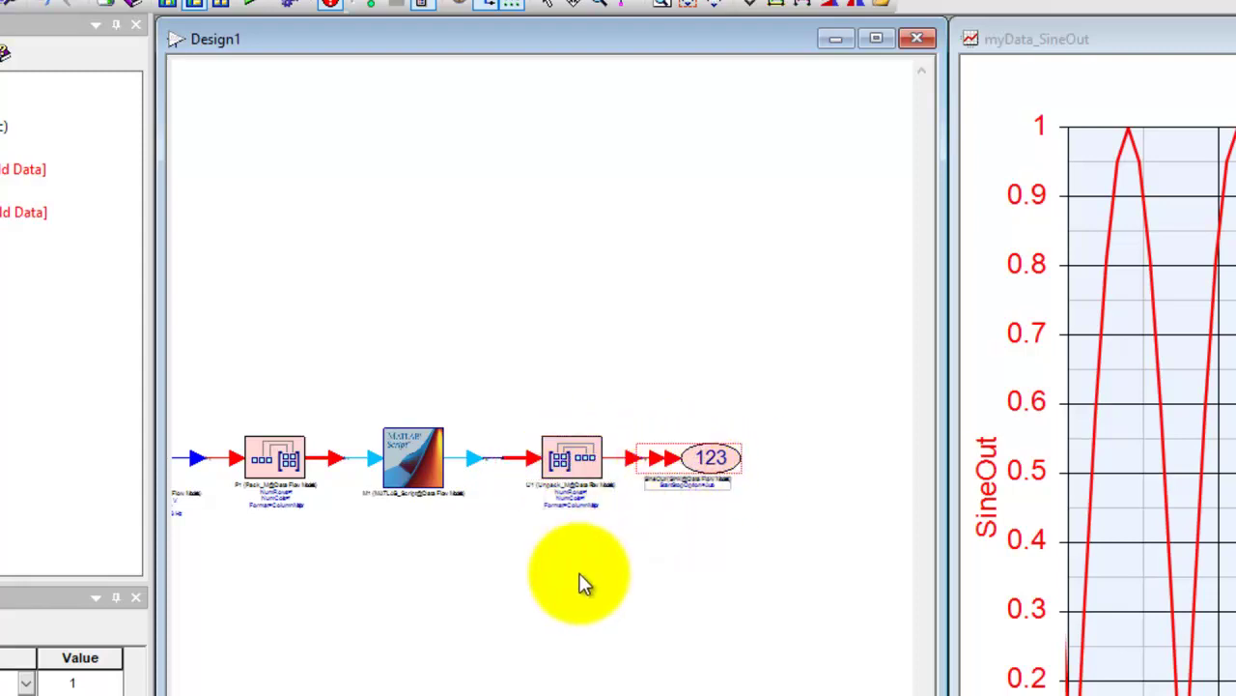
# - Set Pack_M P1's NumRows and NumCols to 8 and apply
pyautogui.doubleClick(277, 460)
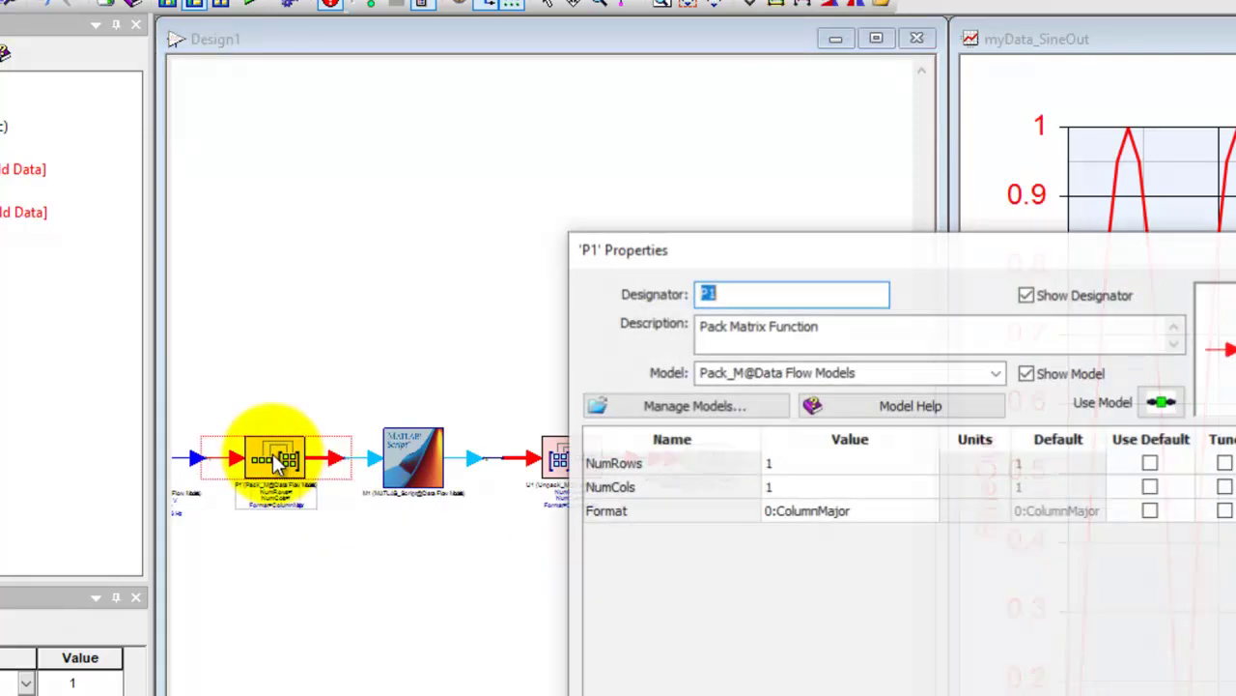
pyautogui.click(783, 463)
pyautogui.write('8')
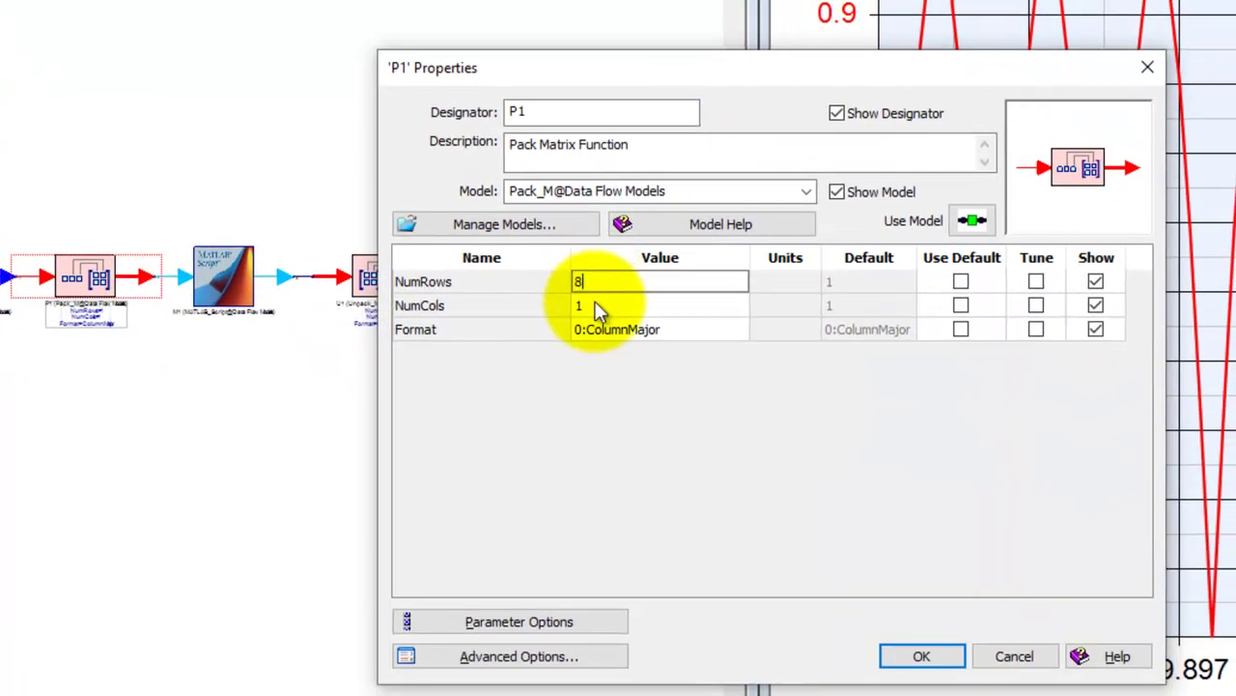
pyautogui.click(596, 305)
pyautogui.write('8')
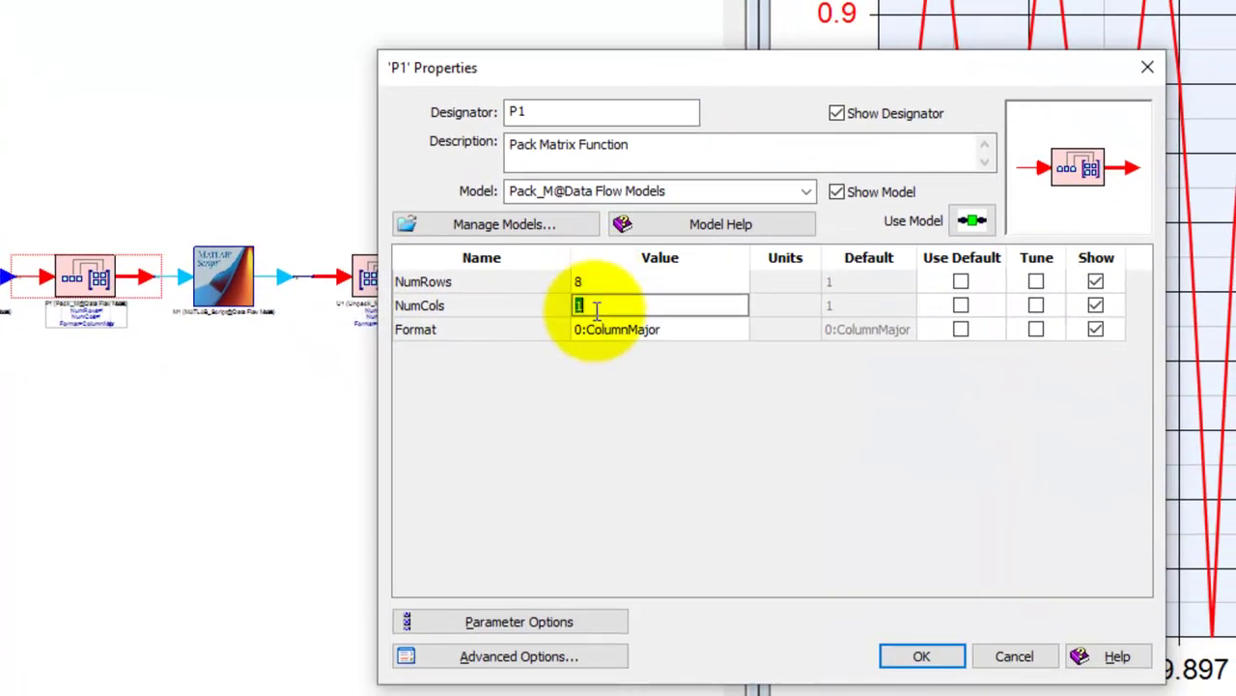
pyautogui.click(922, 657)
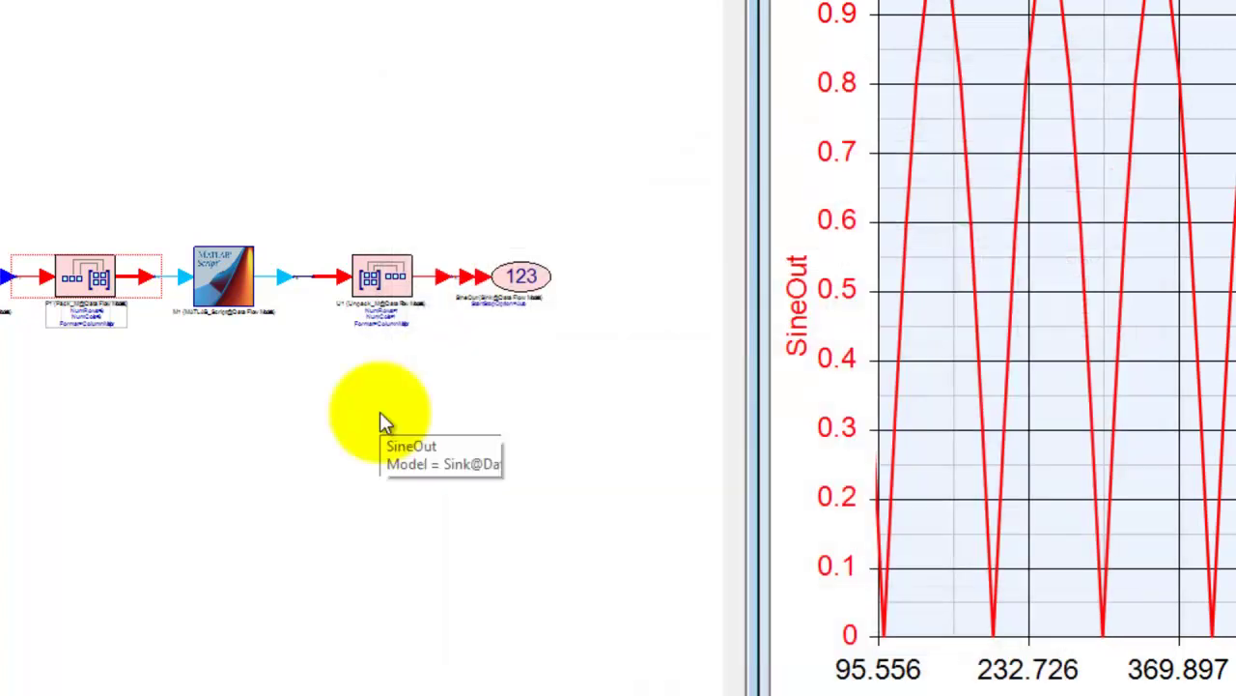
# - Set Unpack_M U1's NumRows and NumCols to 8 and apply
pyautogui.doubleClick(359, 278)
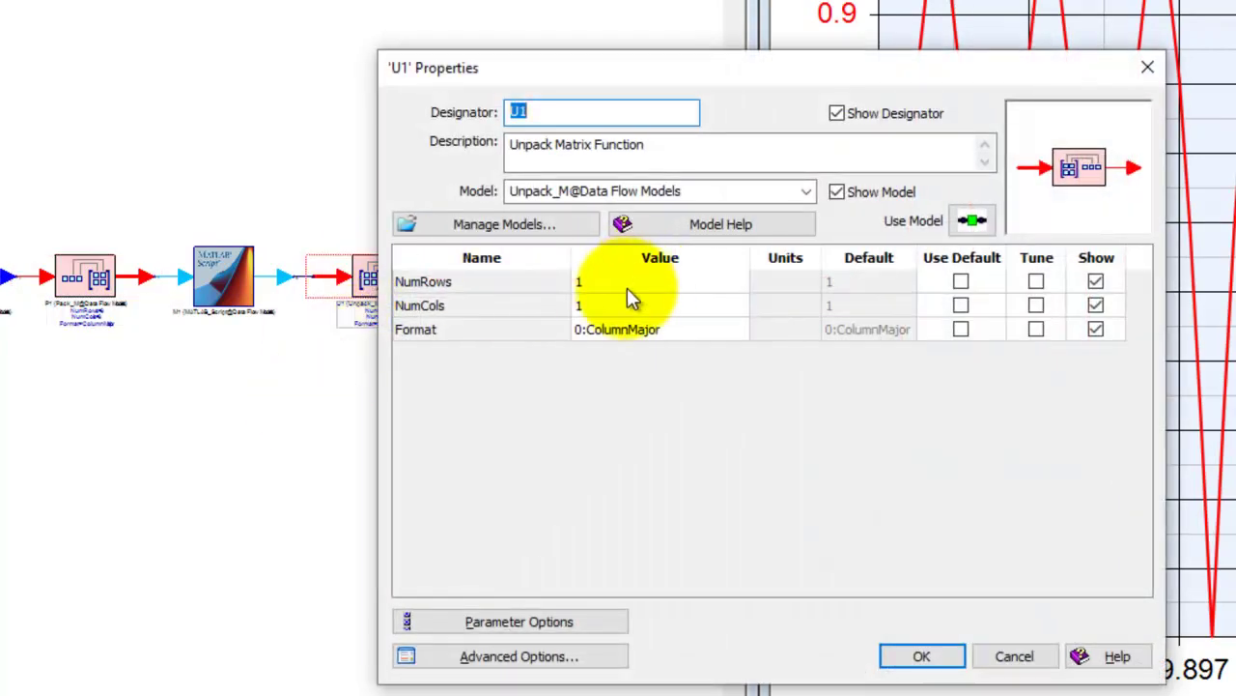
pyautogui.write('8')
pyautogui.click(601, 305)
pyautogui.write('8')
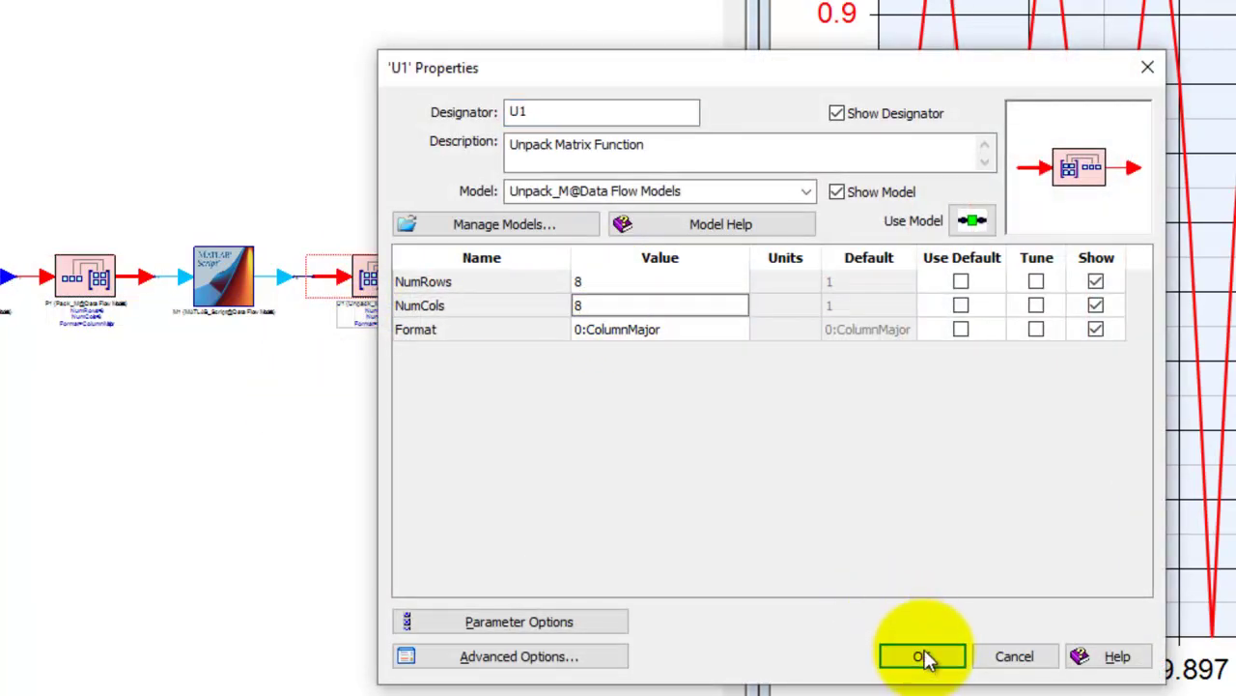
pyautogui.click(923, 657)
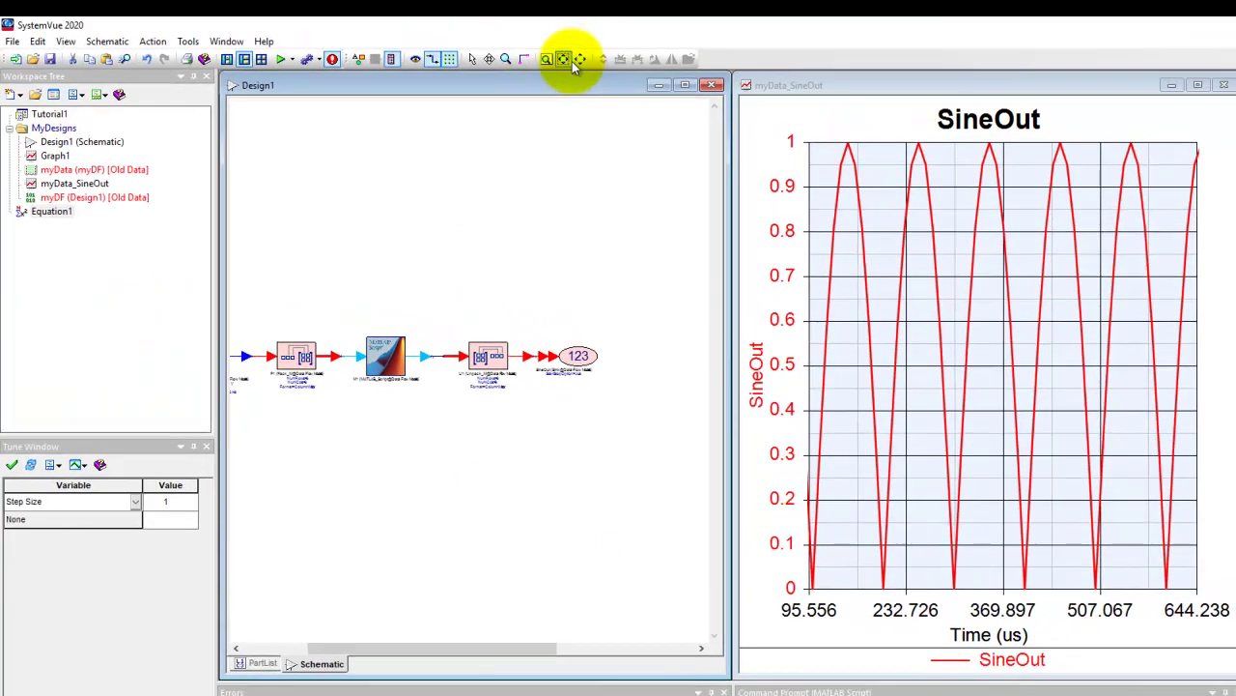
# - Fit the schematic, run the simulation, and zoom SineOut to the 630–1111.036 us range
pyautogui.click(580, 60)
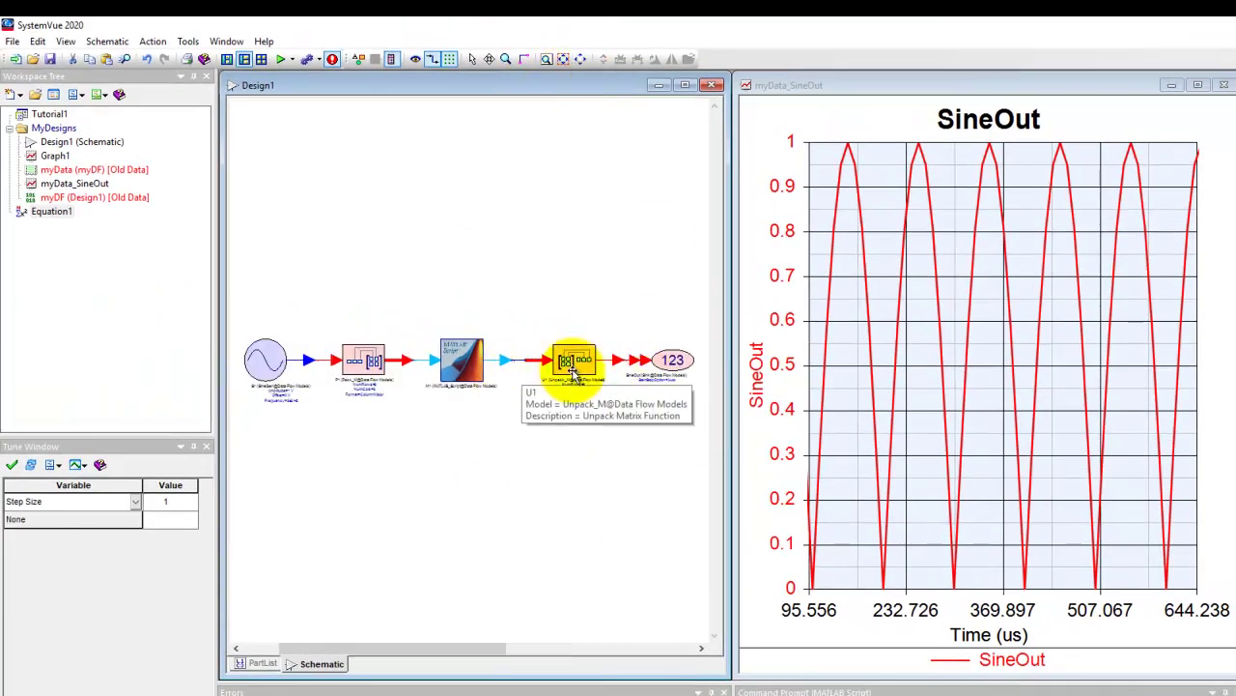
pyautogui.click(280, 58)
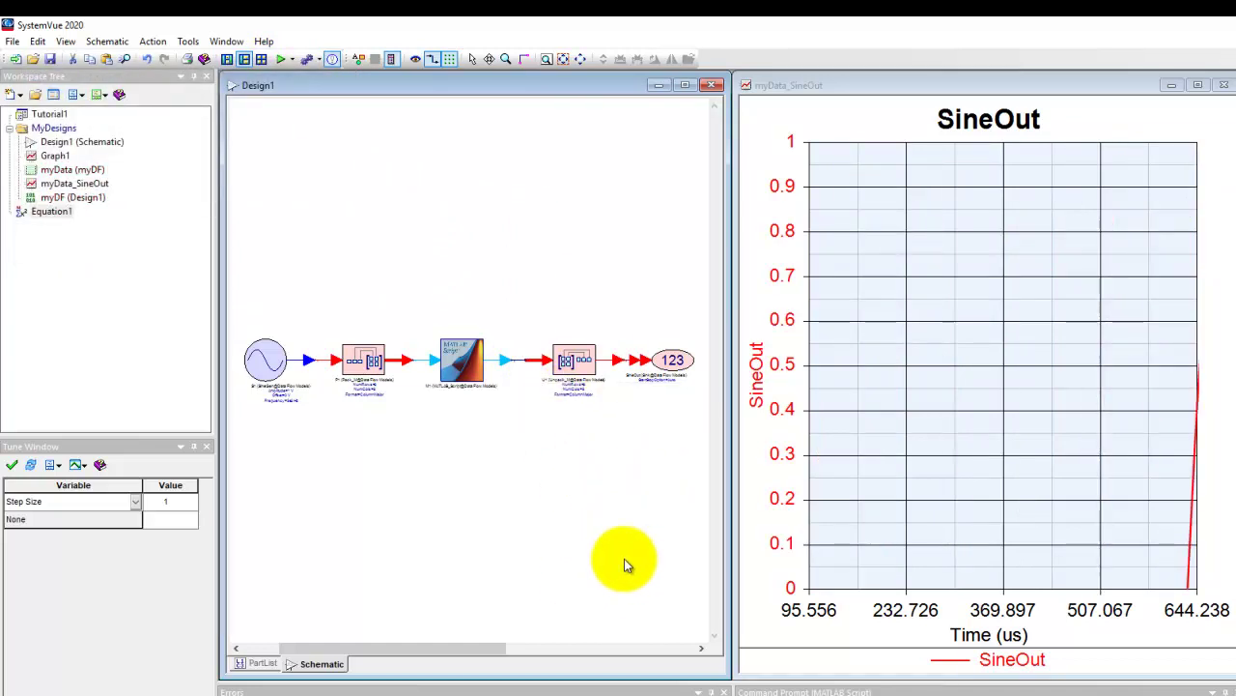
pyautogui.click(893, 420)
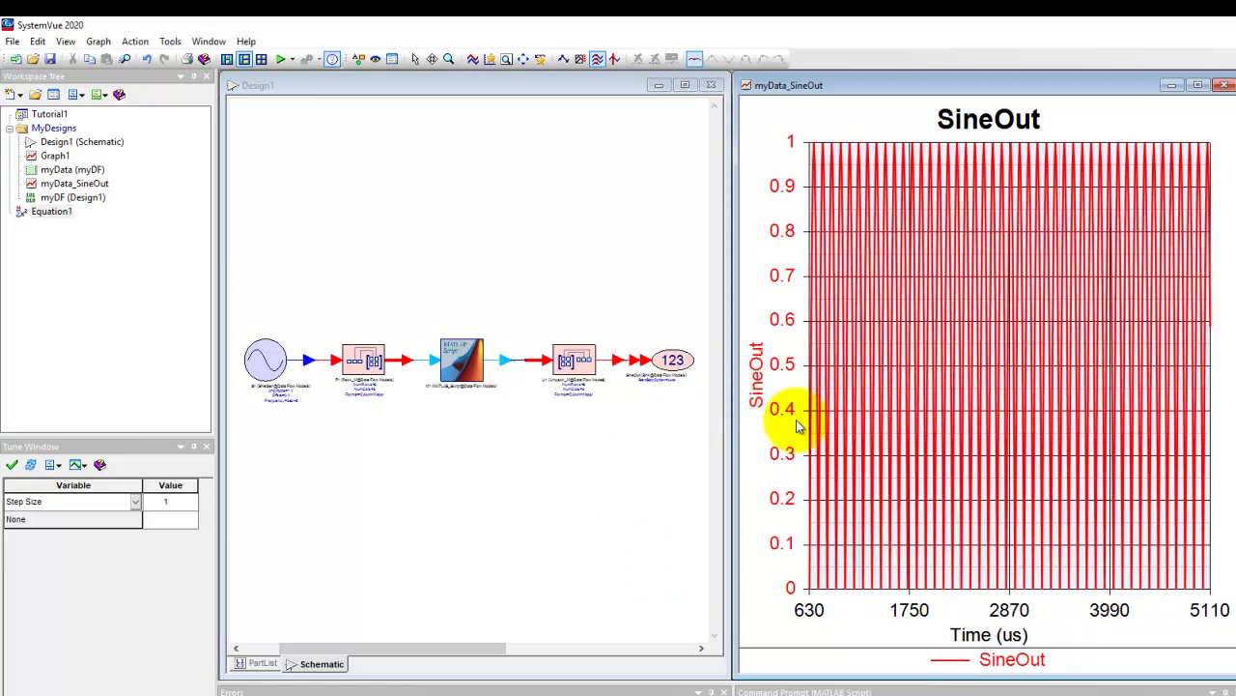
pyautogui.scroll(5, 797, 425)
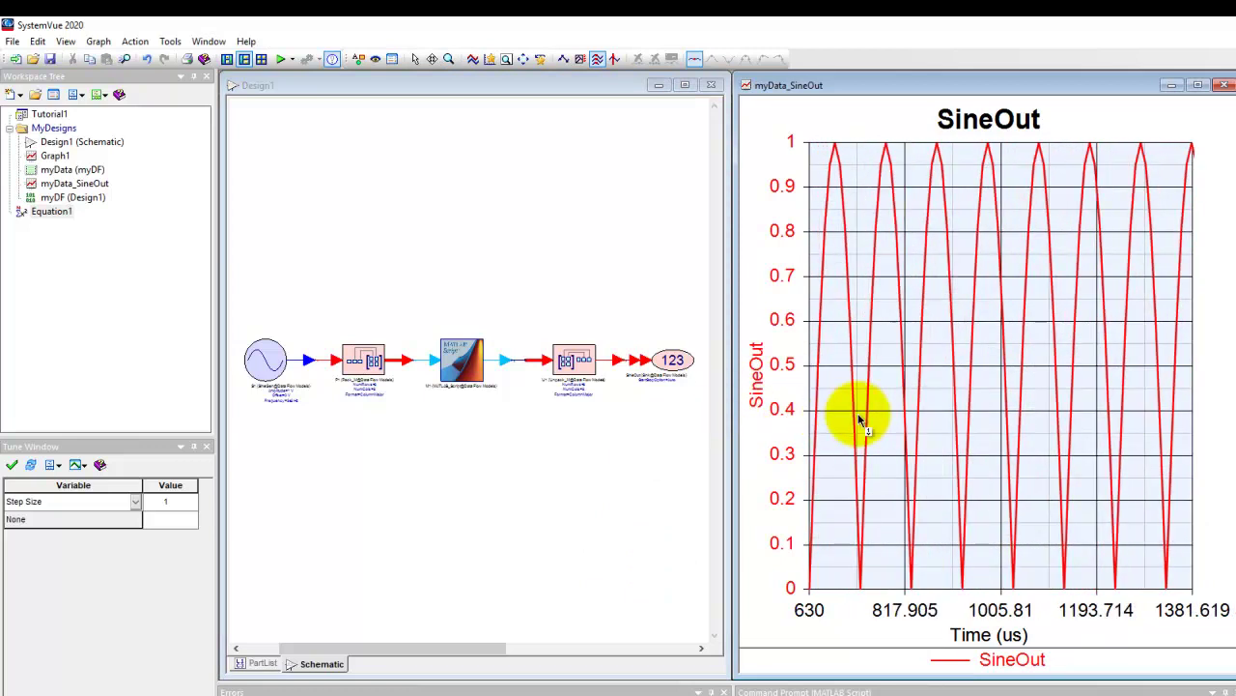
pyautogui.scroll(1, 858, 413)
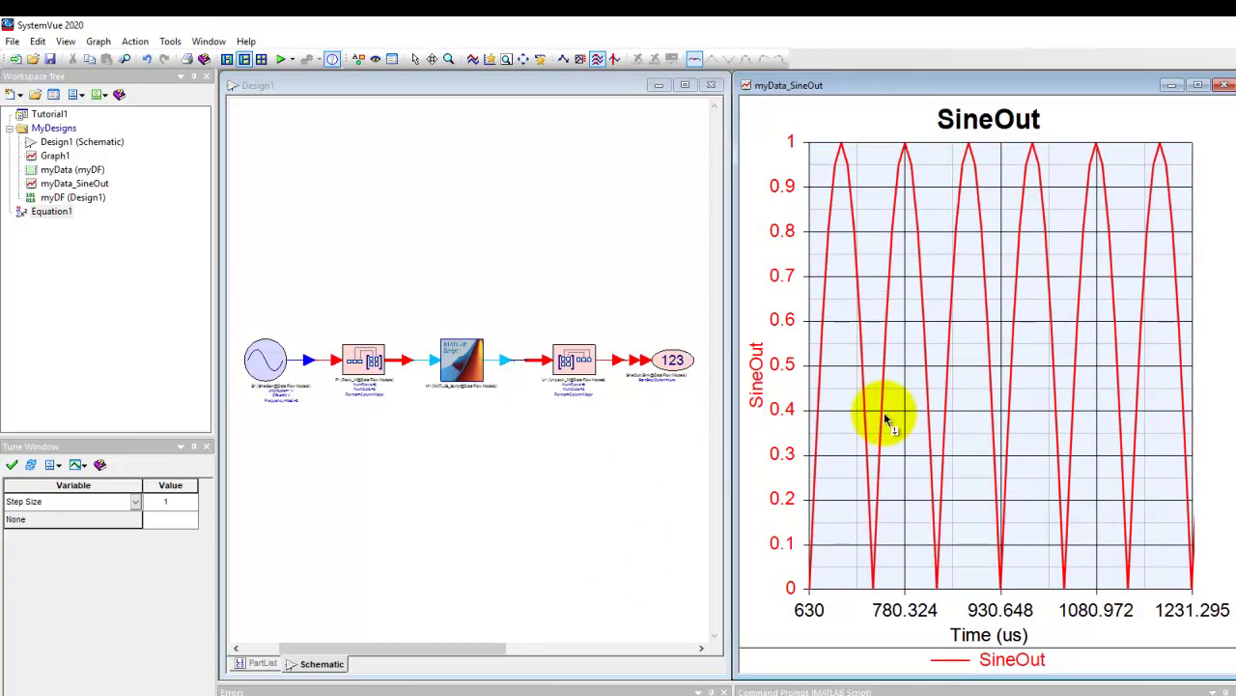
pyautogui.scroll(1, 884, 412)
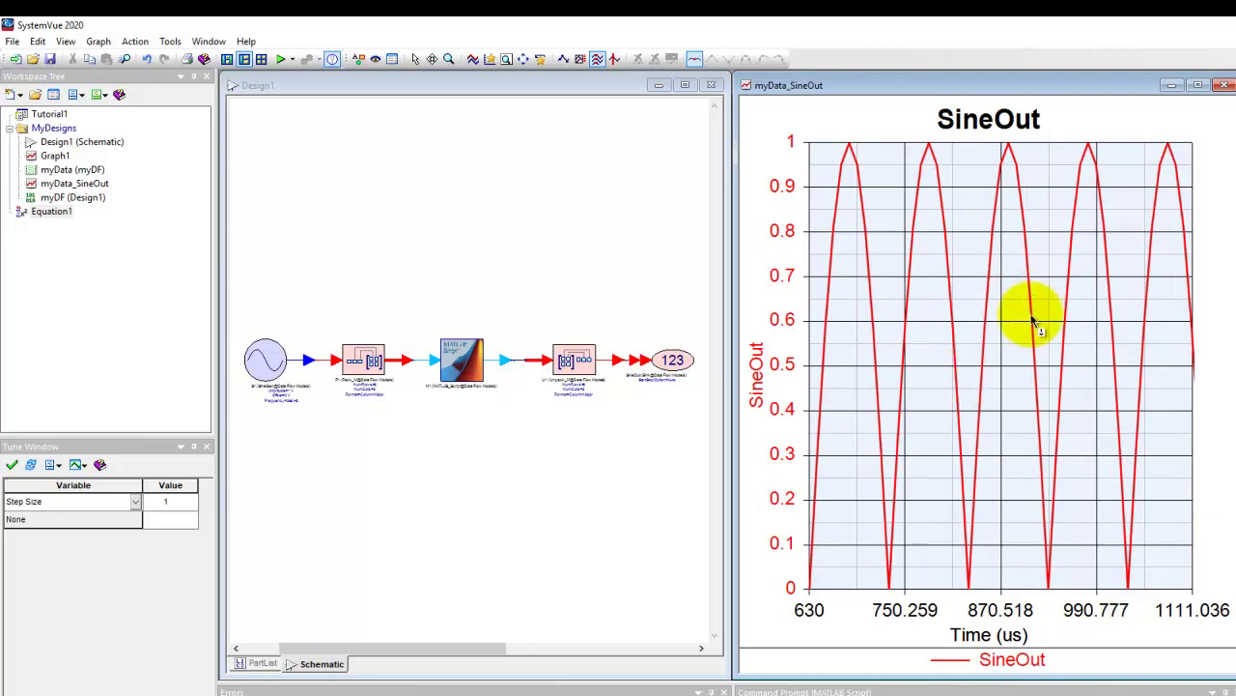
# - Put a breakpoint on line 1, output=abs(input), in the M1 MATLAB Script block's properties
pyautogui.doubleClick(454, 359)
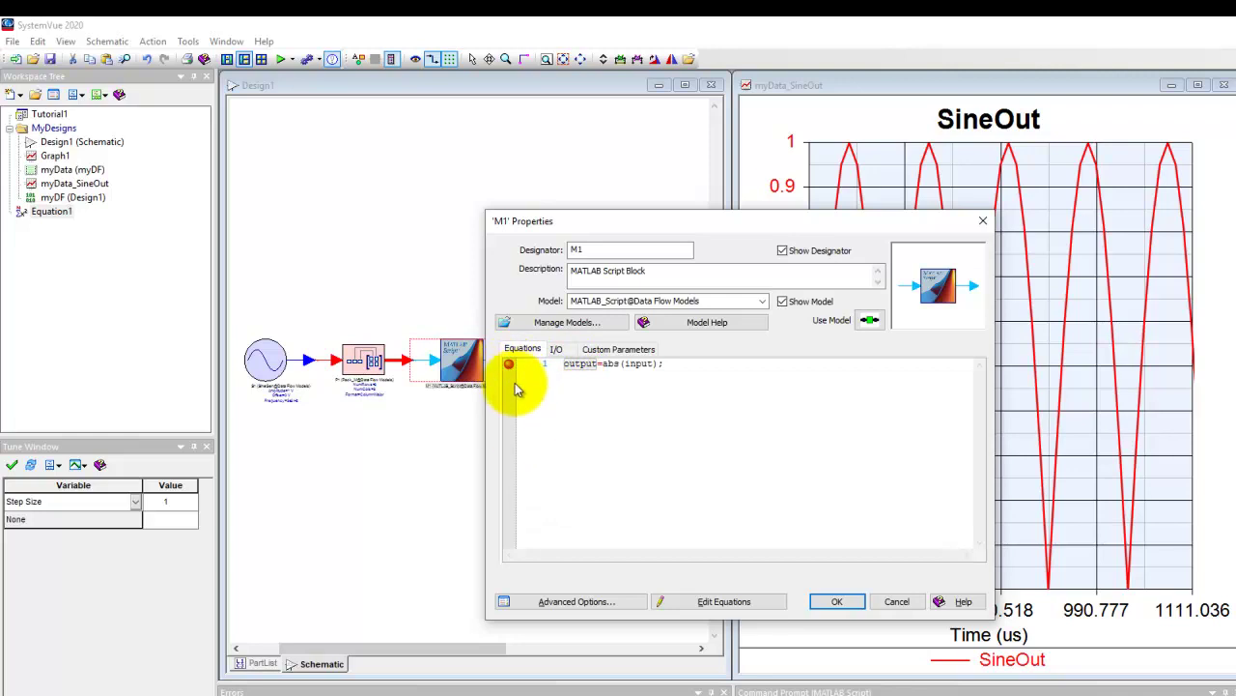
pyautogui.click(509, 365)
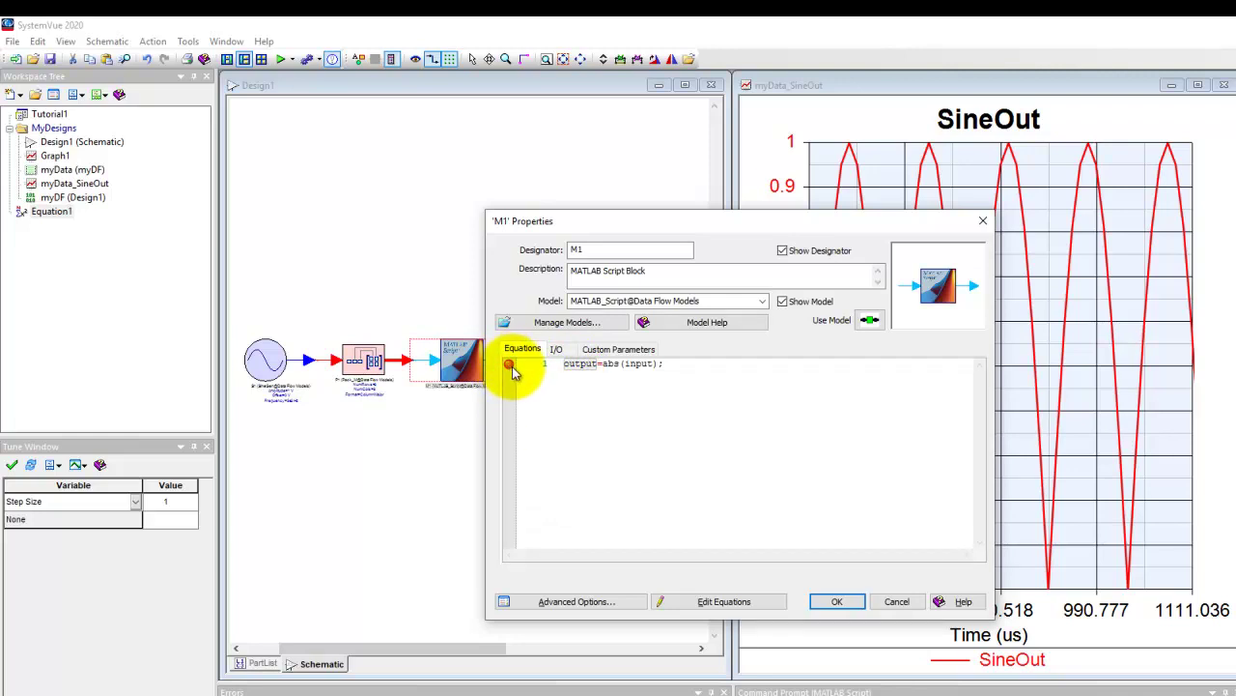
pyautogui.click(834, 604)
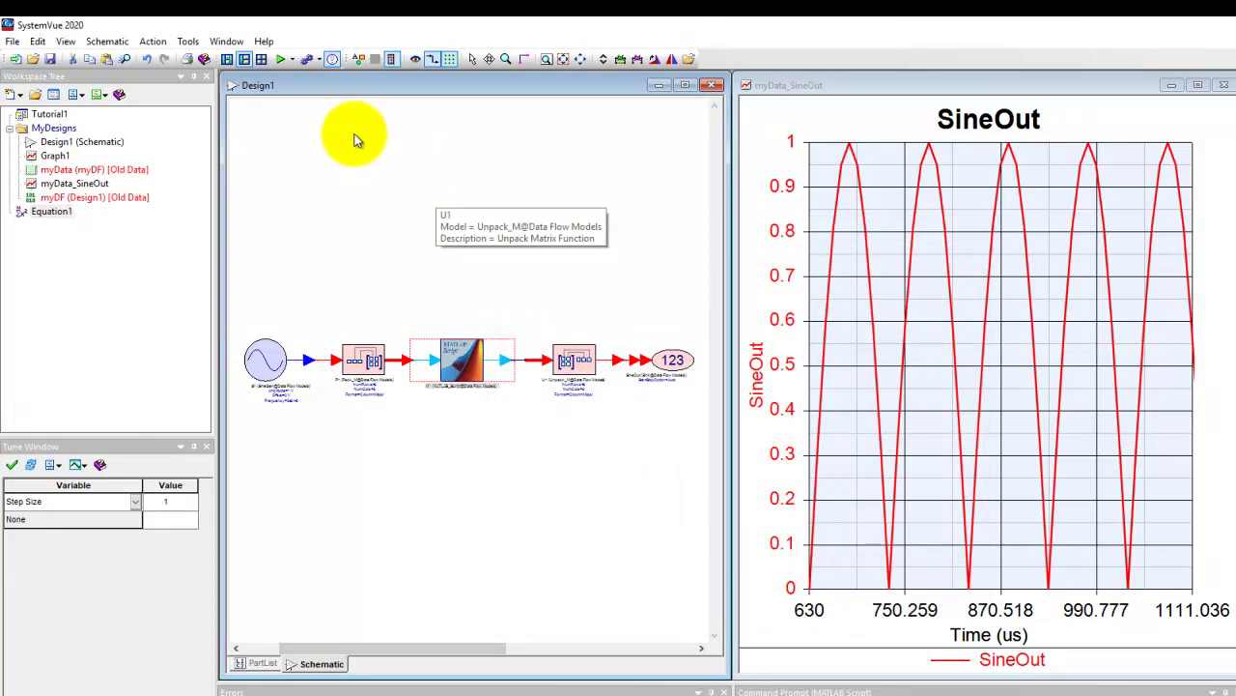
# - Run the simulation, continue from the breakpoint, and step past the abs(input) line
pyautogui.click(280, 60)
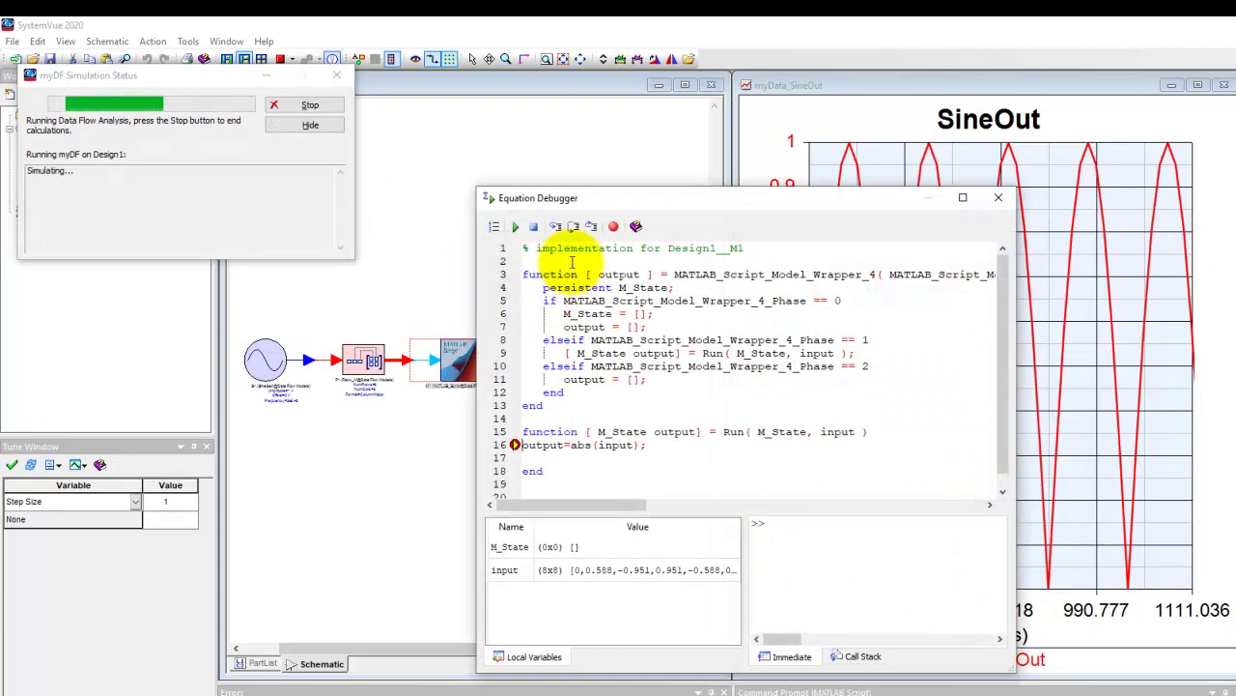
pyautogui.click(513, 228)
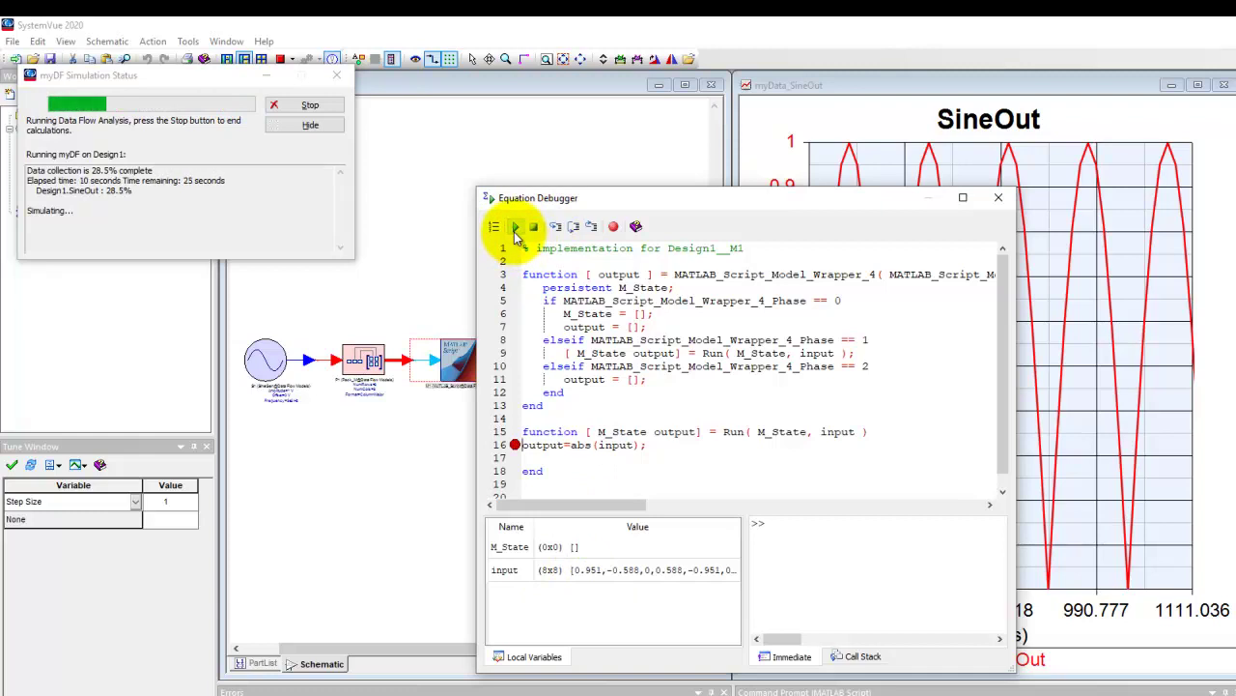
pyautogui.click(515, 230)
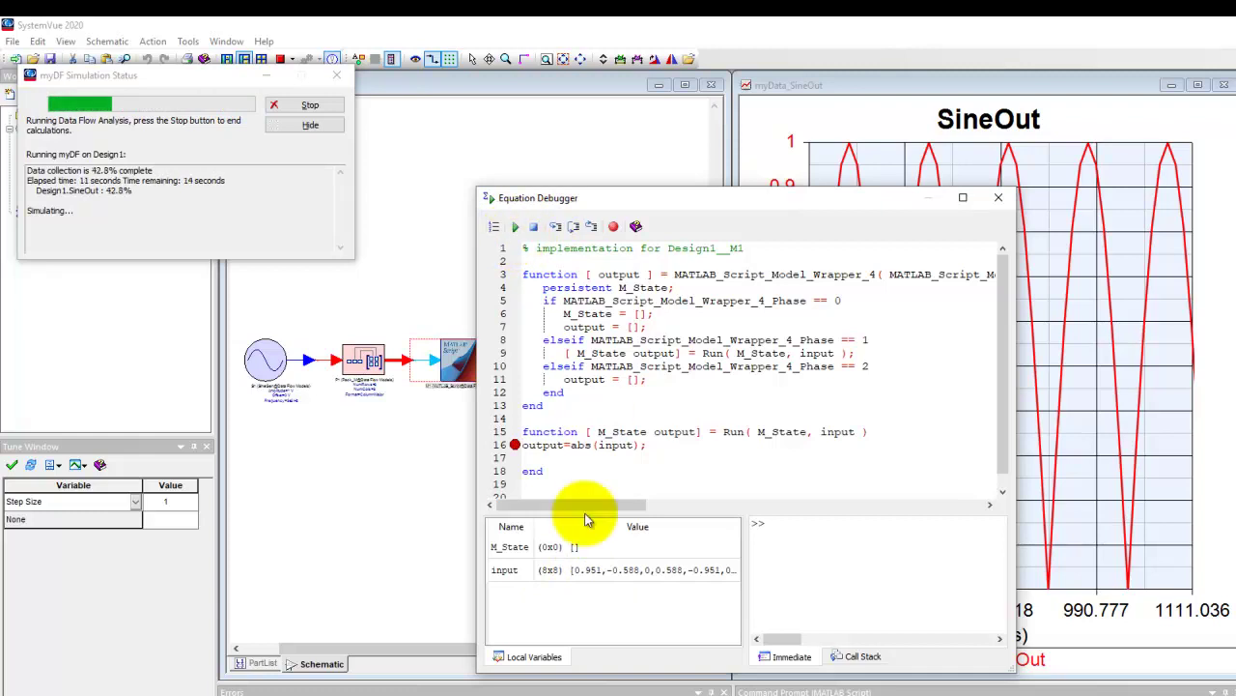
pyautogui.click(576, 227)
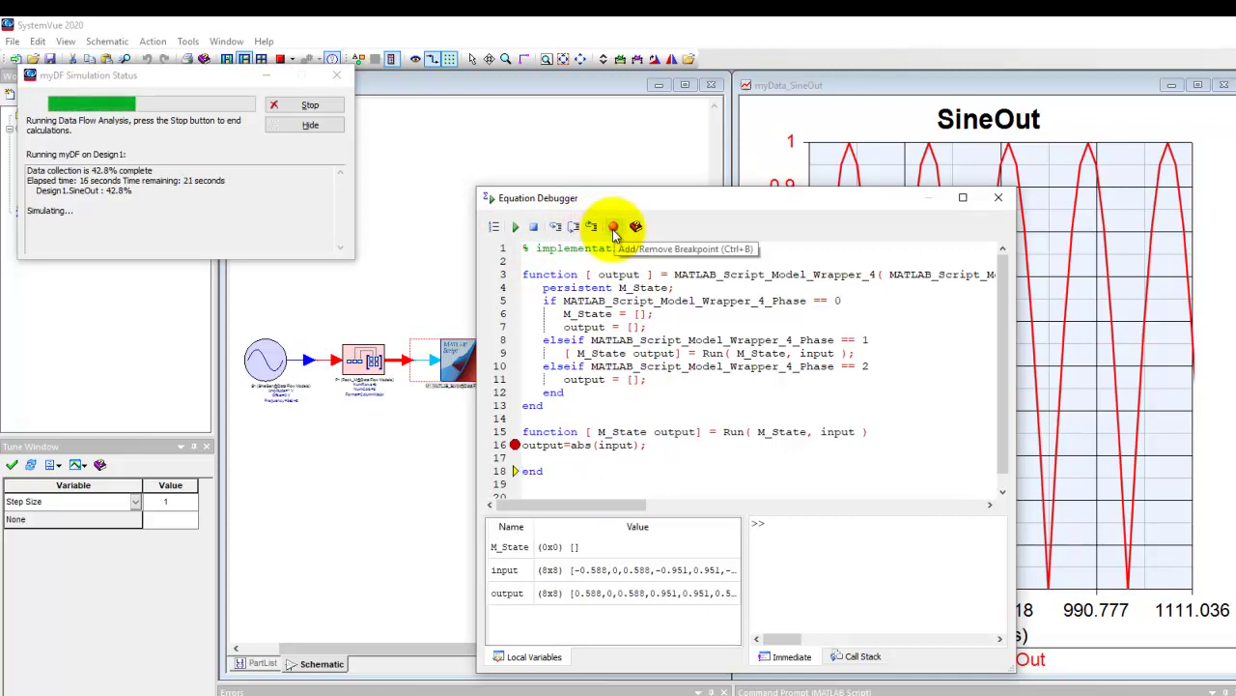
# - Add a breakpoint at line 18 and continue until the simulation finishes
pyautogui.click(614, 230)
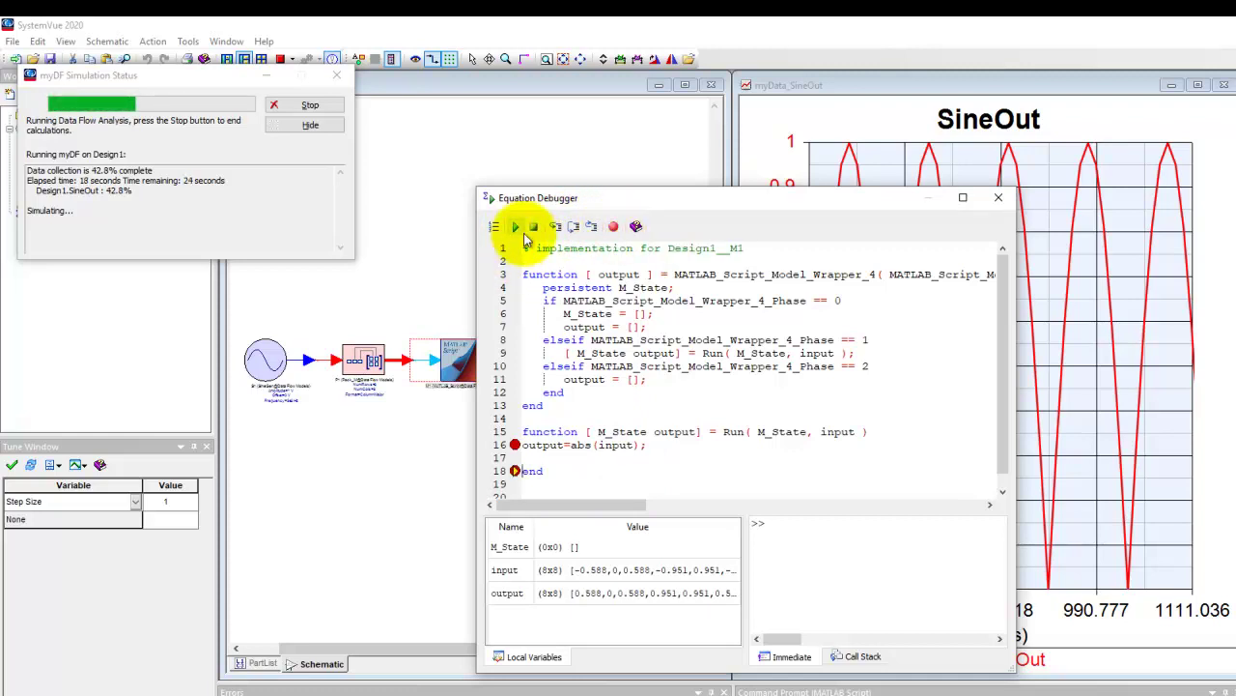
pyautogui.click(517, 228)
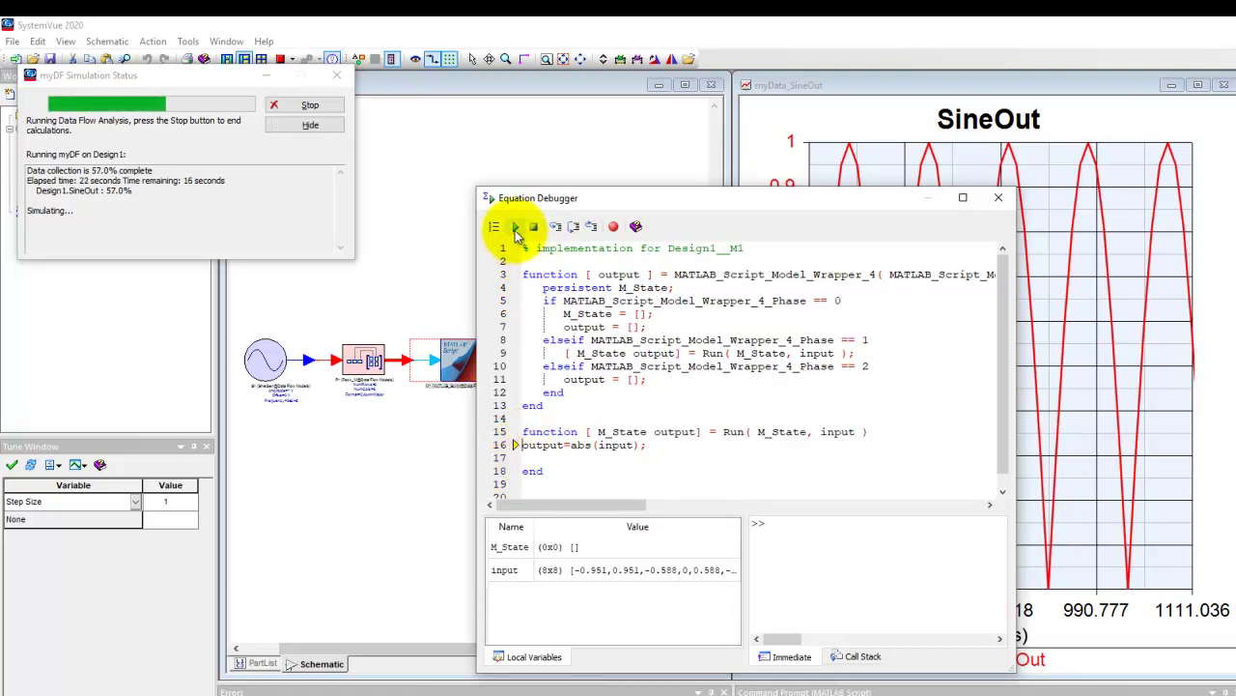
pyautogui.click(517, 230)
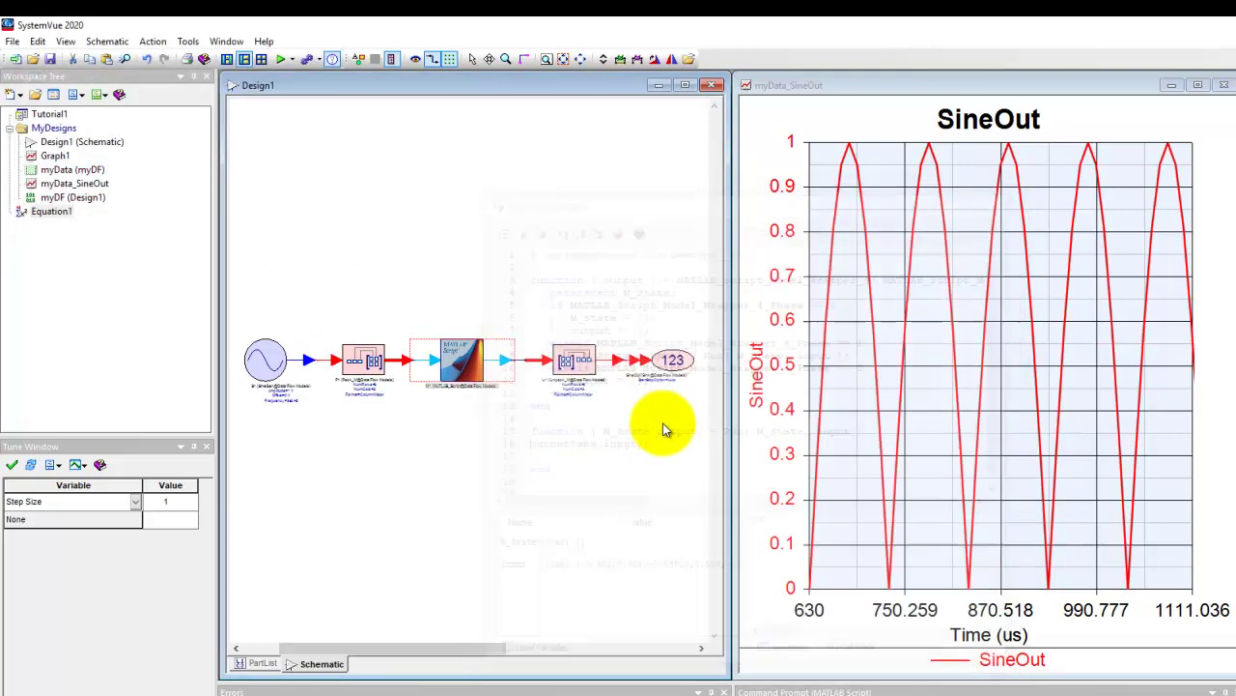